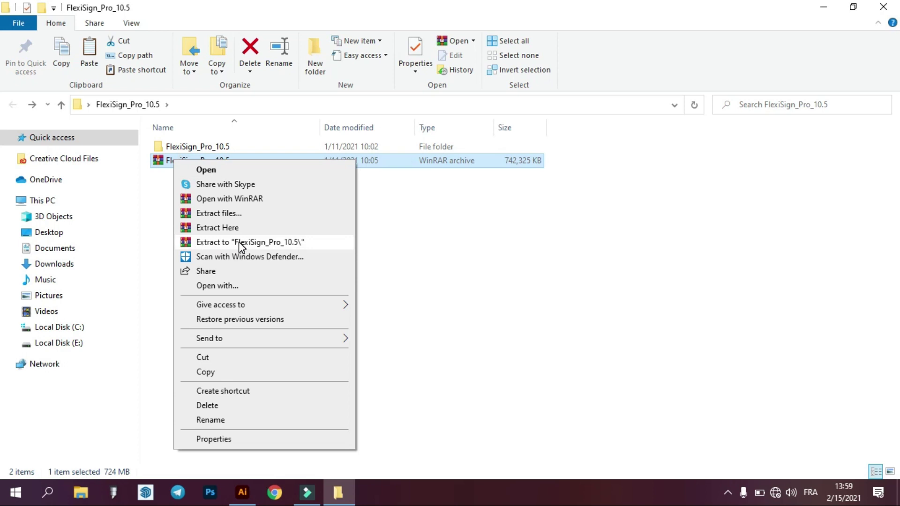
# Open the extracted FlexiSign_Pro_10.5 folder and show its contents as large thumbnails.
pyautogui.click(224, 155)
pyautogui.doubleClick(218, 144)
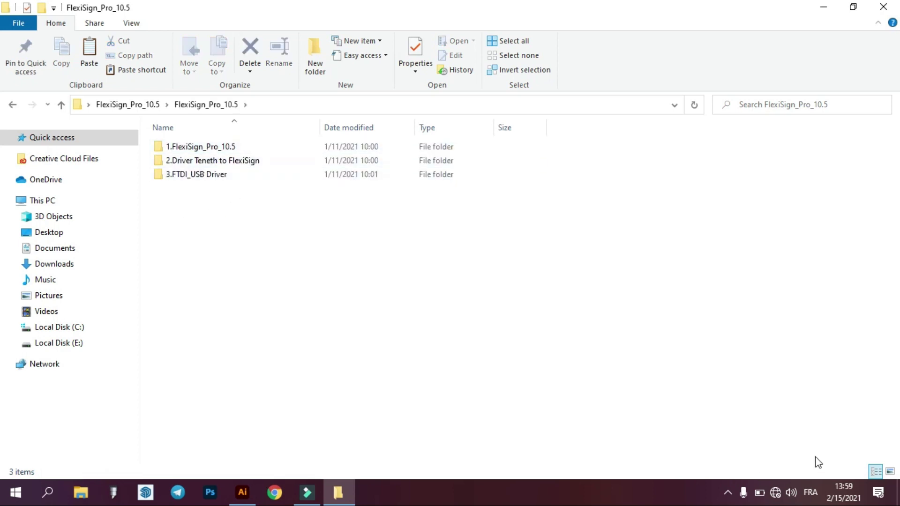
pyautogui.click(891, 472)
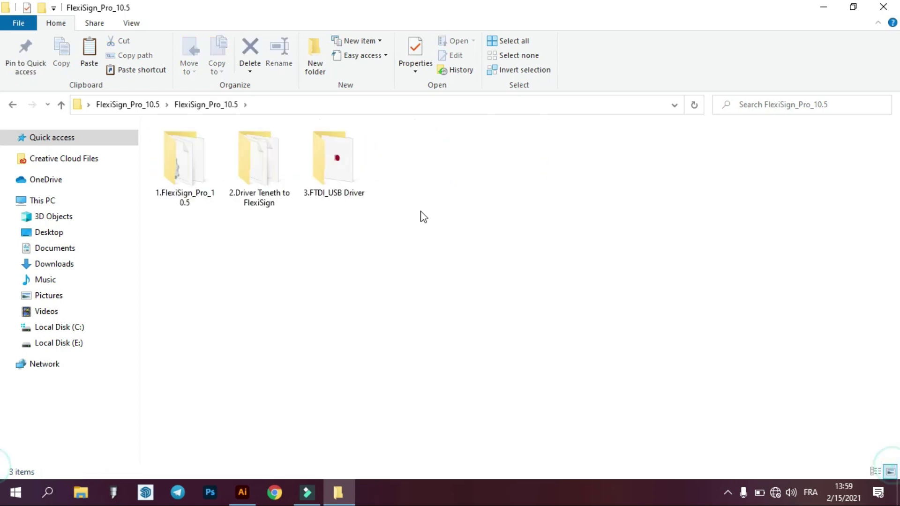
pyautogui.click(190, 158)
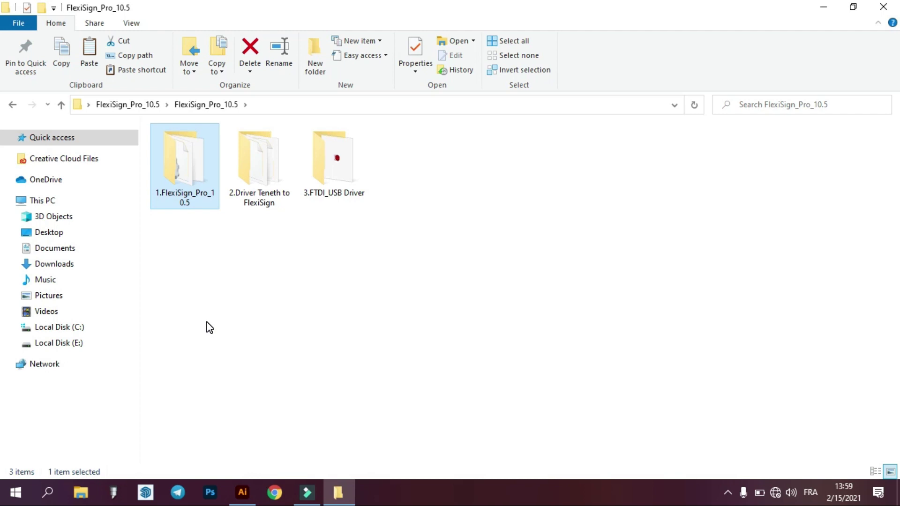
pyautogui.click(211, 247)
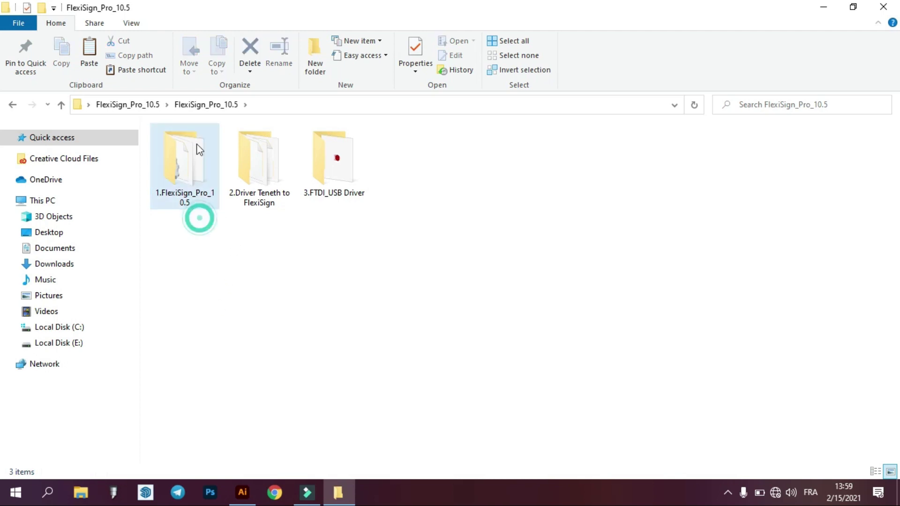
# Inspect the driver files in the 2.Driver Teneth to FlexiSign folder and return to the parent folder.
pyautogui.click(255, 160)
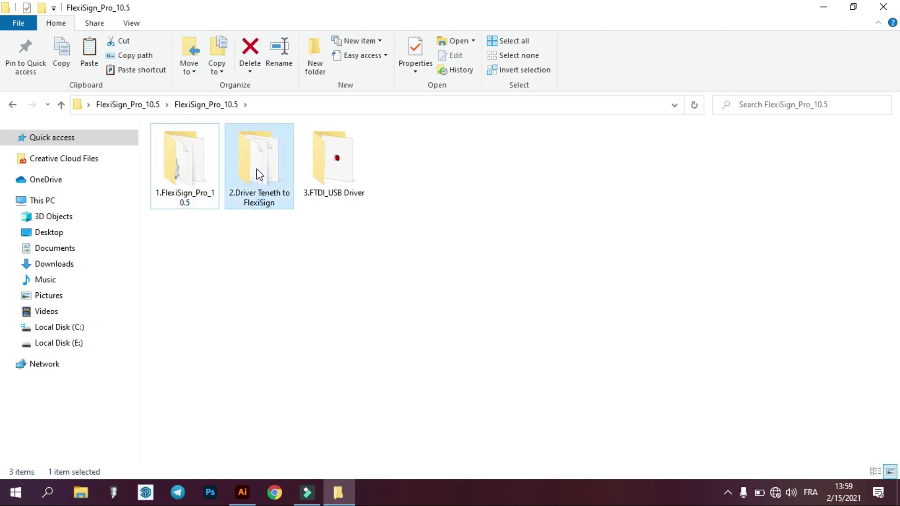
pyautogui.doubleClick(253, 157)
pyautogui.moveTo(209, 302); pyautogui.dragTo(189, 143)
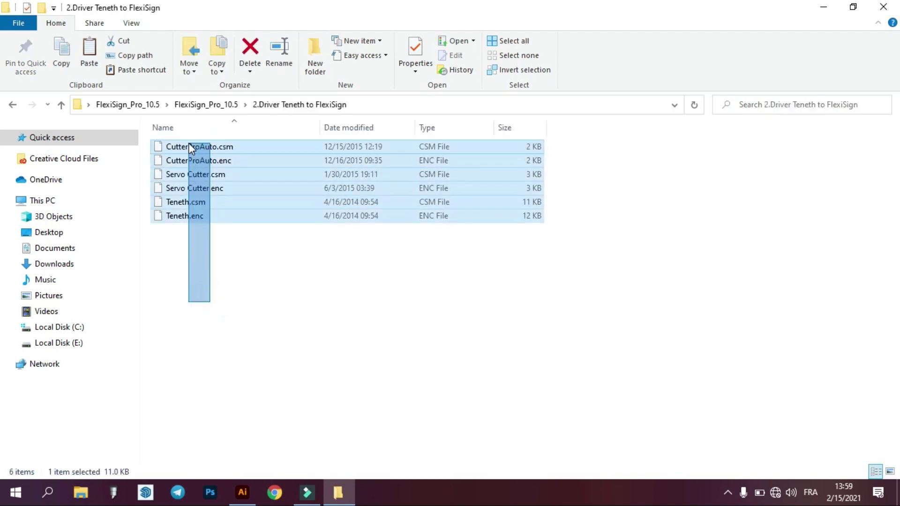
pyautogui.click(12, 105)
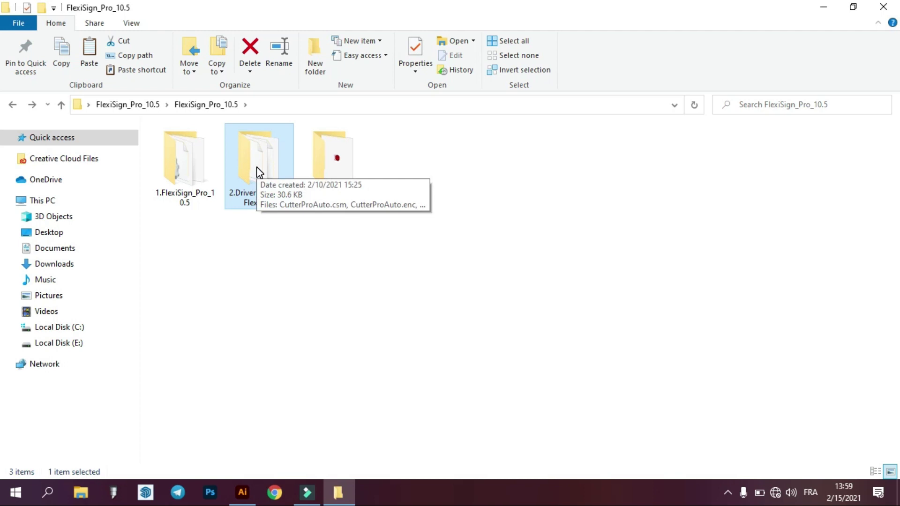
# Check the contents of the 3.FTDI_USB Driver folder and return to the parent folder.
pyautogui.click(354, 201)
pyautogui.click(333, 155)
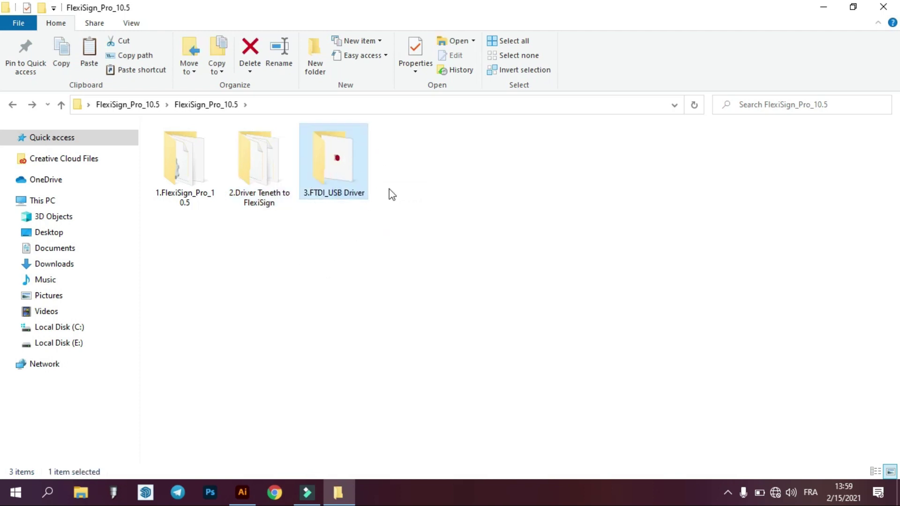
pyautogui.doubleClick(345, 171)
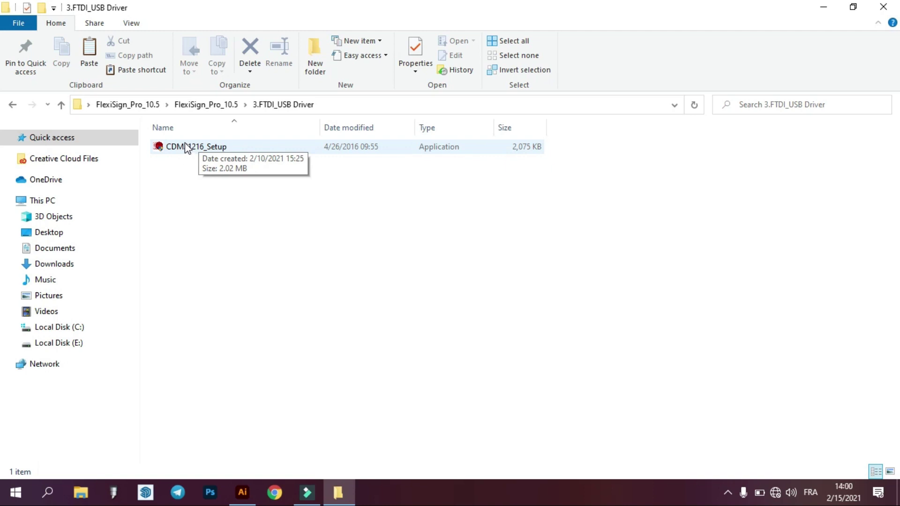
pyautogui.click(13, 105)
pyautogui.moveTo(394, 248); pyautogui.dragTo(156, 175)
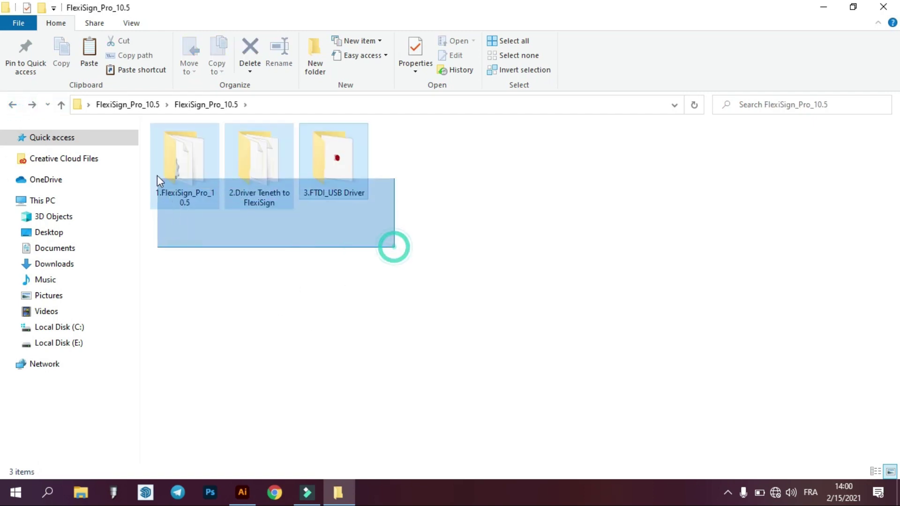
pyautogui.click(244, 266)
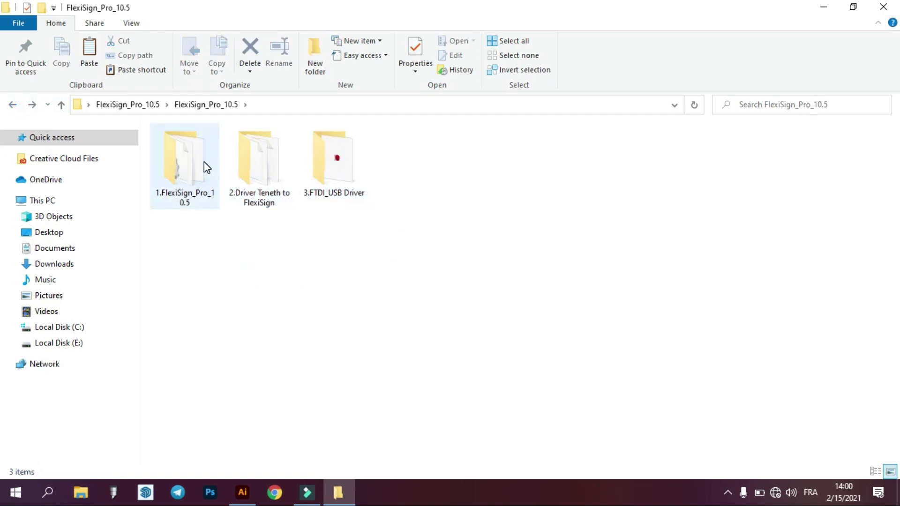
# Launch the setup application from the install folder inside 1.FlexiSign_Pro_10.5.
pyautogui.doubleClick(188, 154)
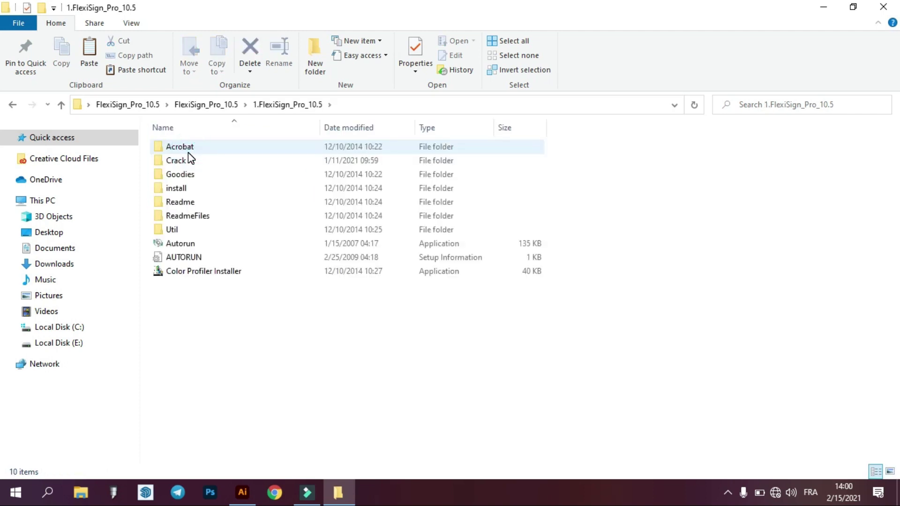
pyautogui.doubleClick(175, 190)
pyautogui.scroll(-3, 227, 321)
pyautogui.scroll(-5, 228, 324)
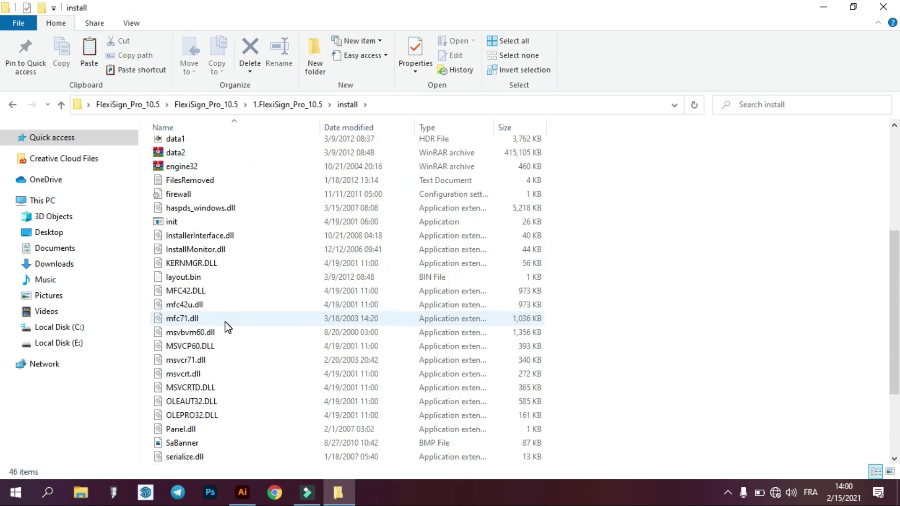
pyautogui.click(174, 361)
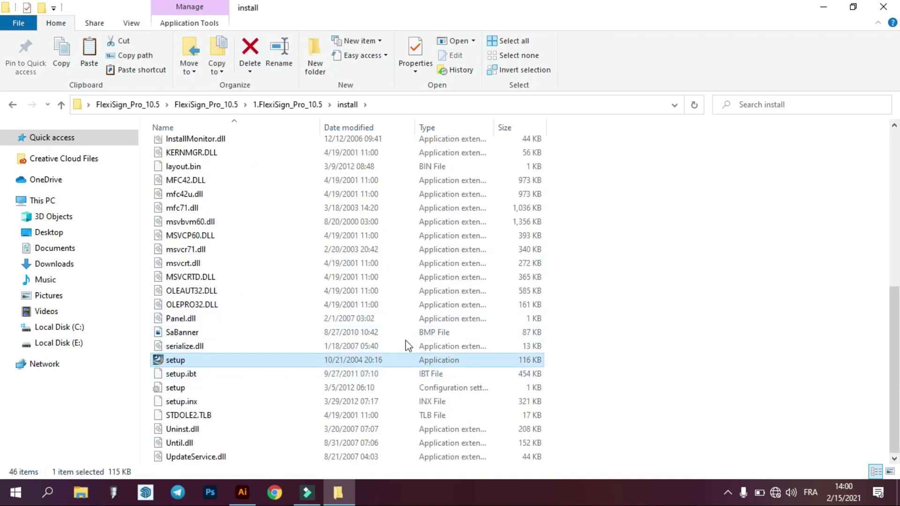
# Choose French (Standard) as the setup language and confirm it.
pyautogui.click(455, 257)
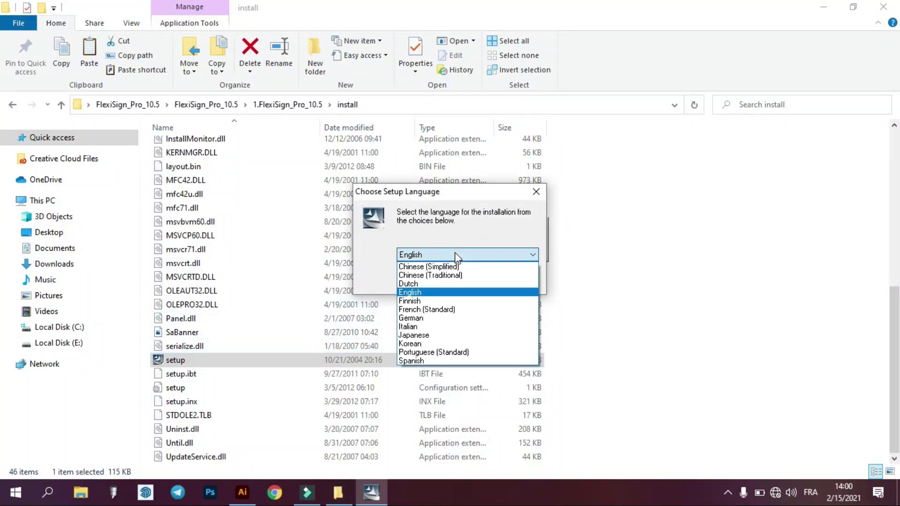
pyautogui.click(451, 311)
pyautogui.click(455, 279)
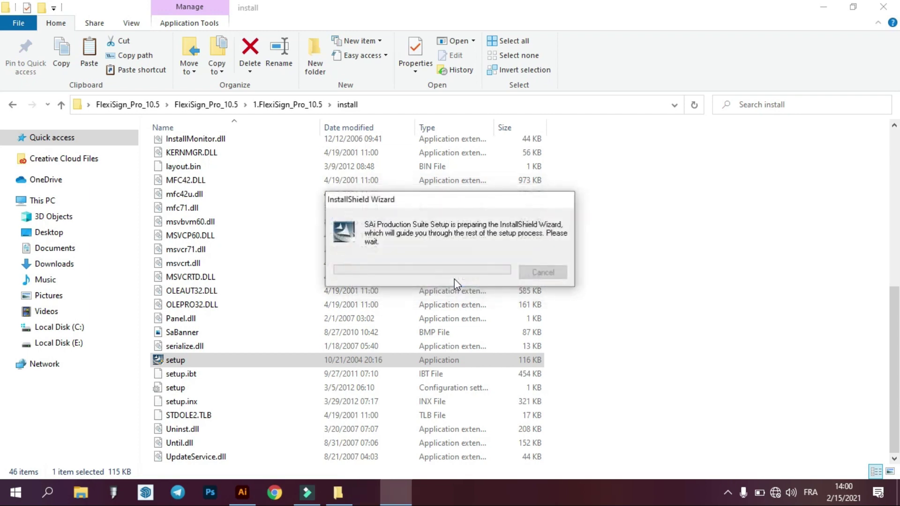
# Minimize the file window, accept the SAi Production Suite licence terms and keep the default destination folder.
pyautogui.click(824, 6)
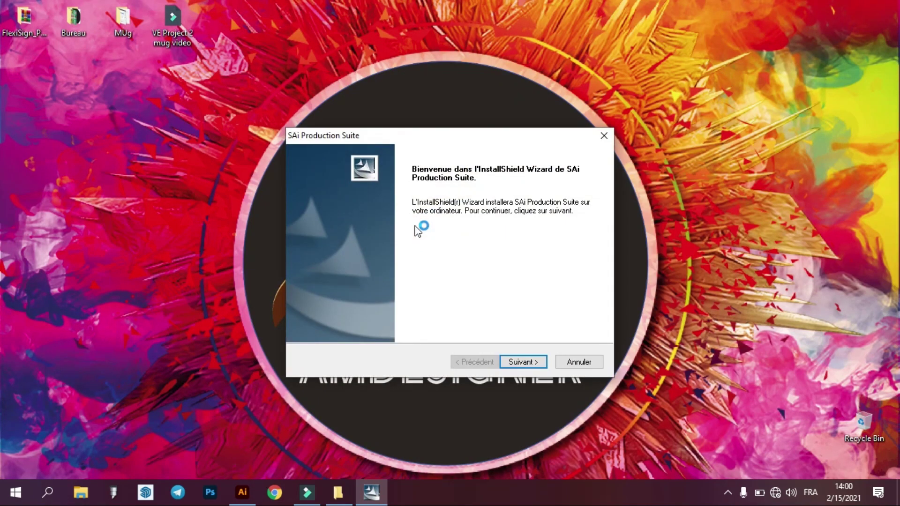
pyautogui.click(523, 362)
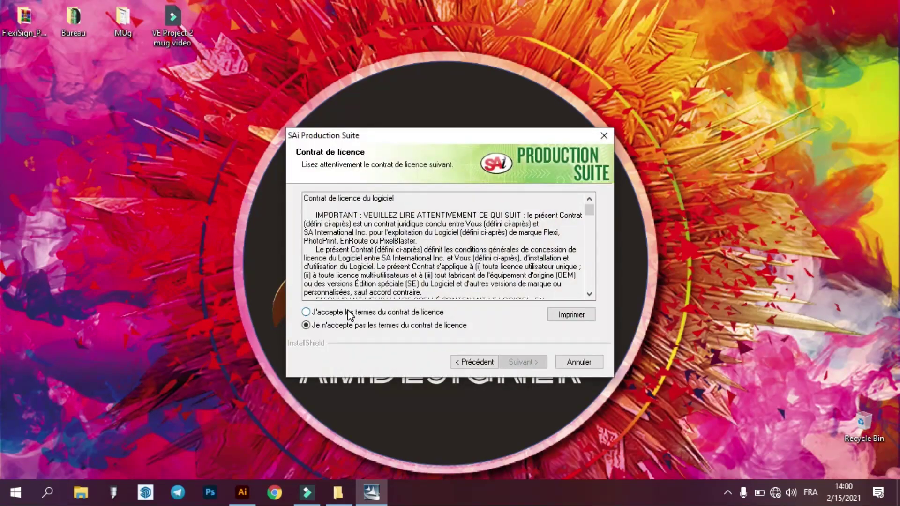
pyautogui.click(368, 318)
pyautogui.click(535, 364)
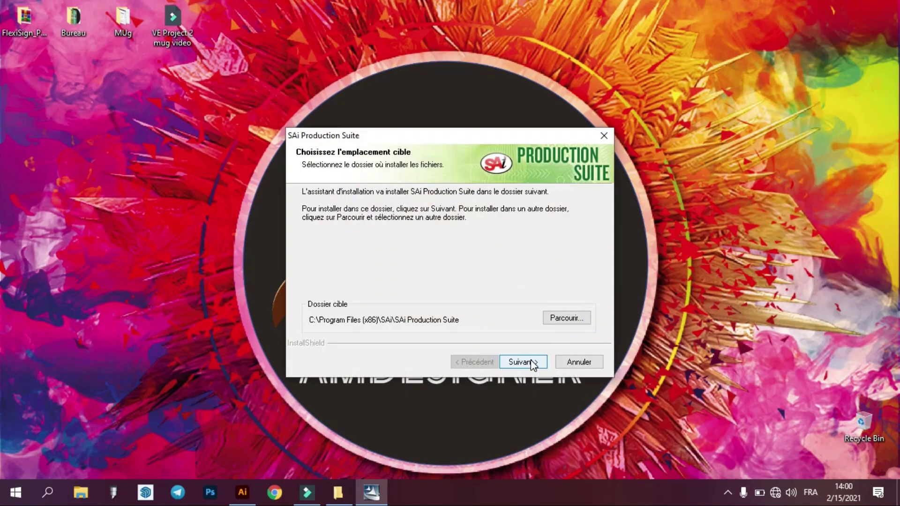
pyautogui.click(533, 364)
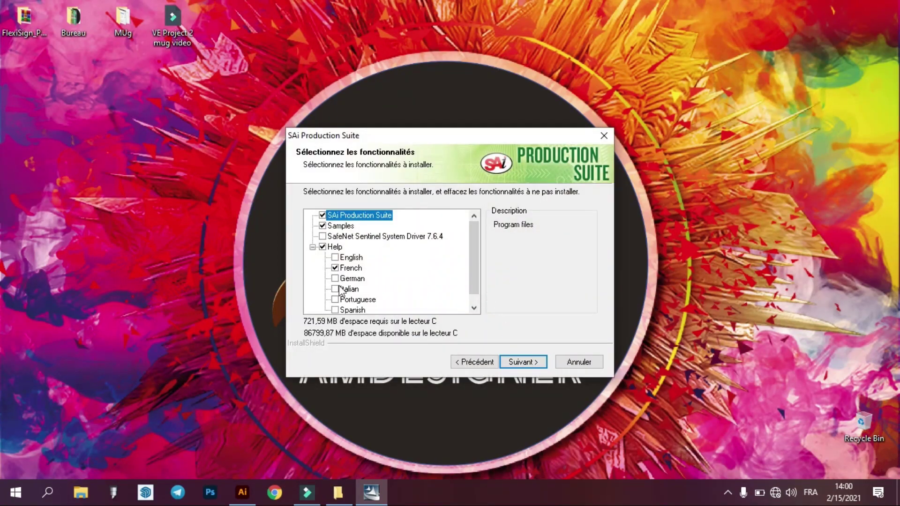
# Add the English help files to the installed features and start the installation with the default SAi Production Suite program folder.
pyautogui.click(335, 257)
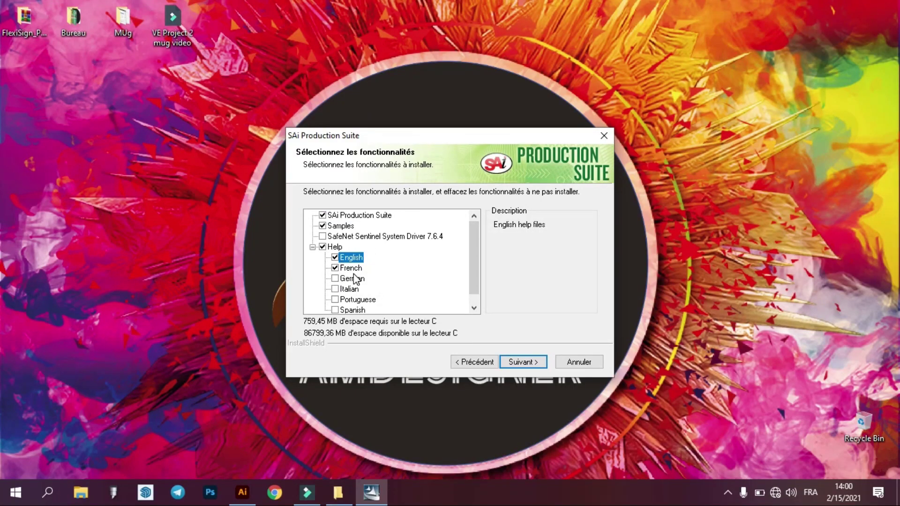
pyautogui.click(352, 268)
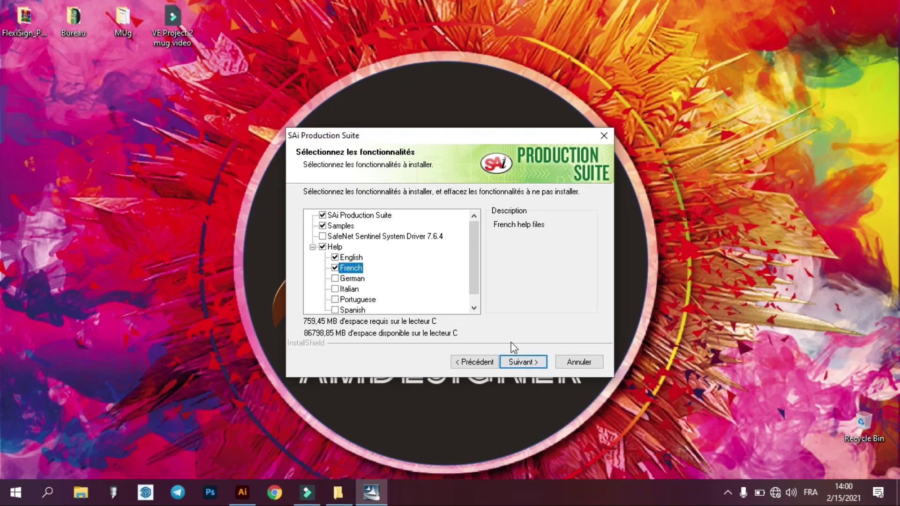
pyautogui.click(534, 365)
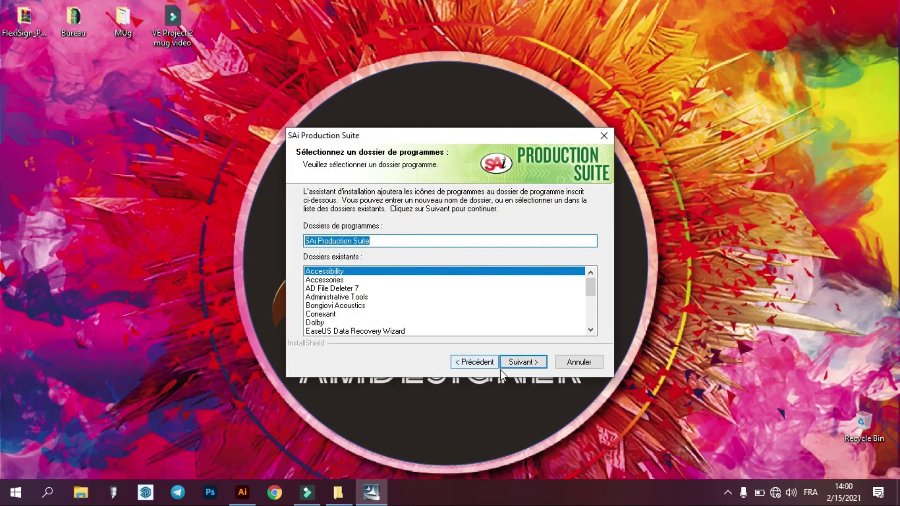
pyautogui.click(519, 361)
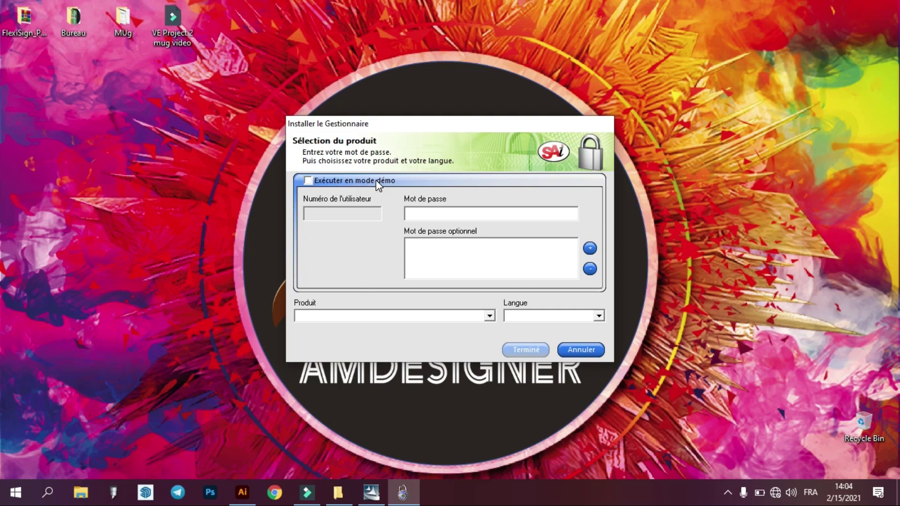
# Enable demo mode and choose FlexiSIGN-PRO 10.5.1 PDF RIP as the product with Français as the language.
pyautogui.click(310, 180)
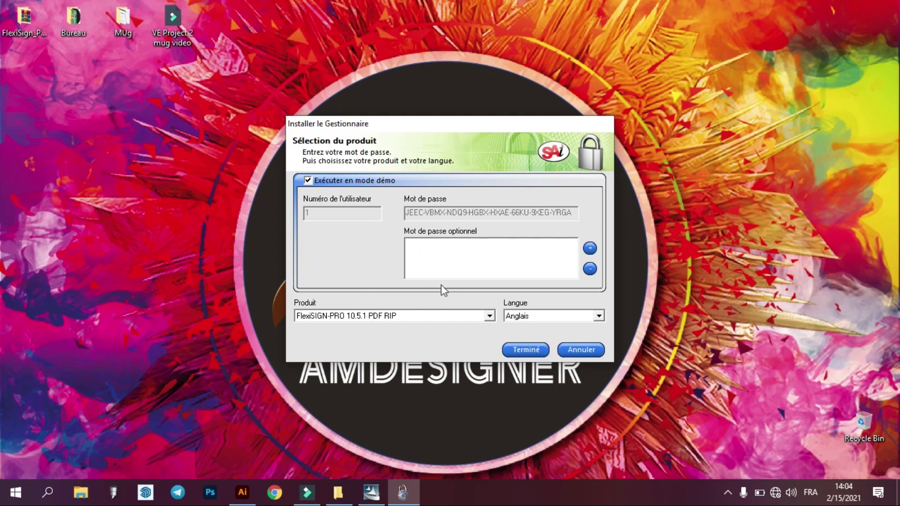
pyautogui.click(489, 317)
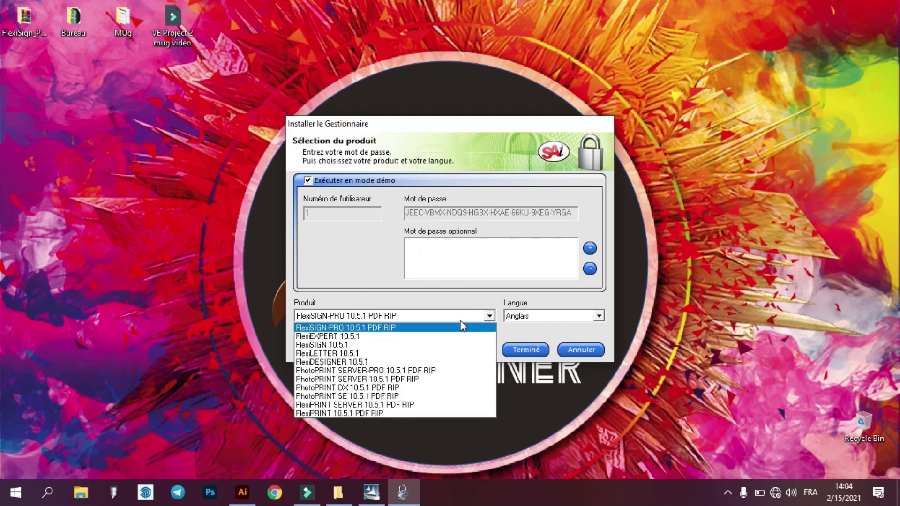
pyautogui.click(377, 328)
pyautogui.click(540, 317)
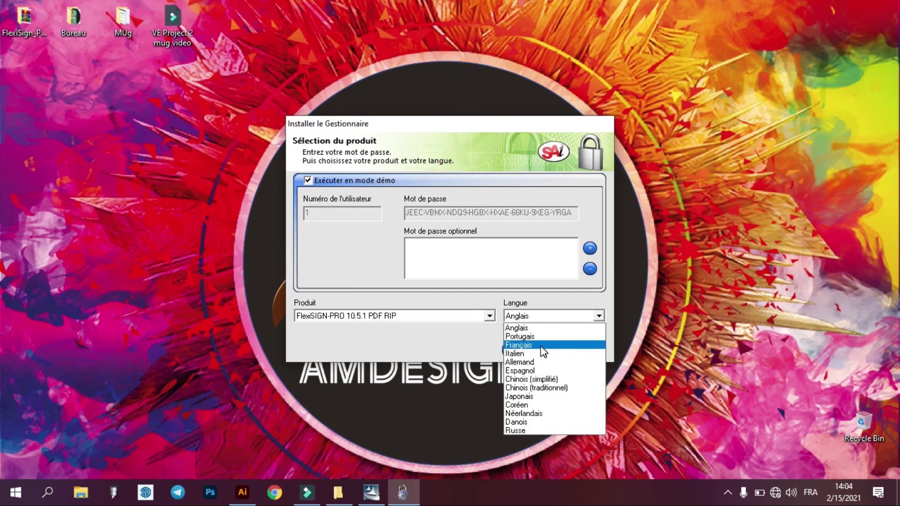
pyautogui.click(541, 348)
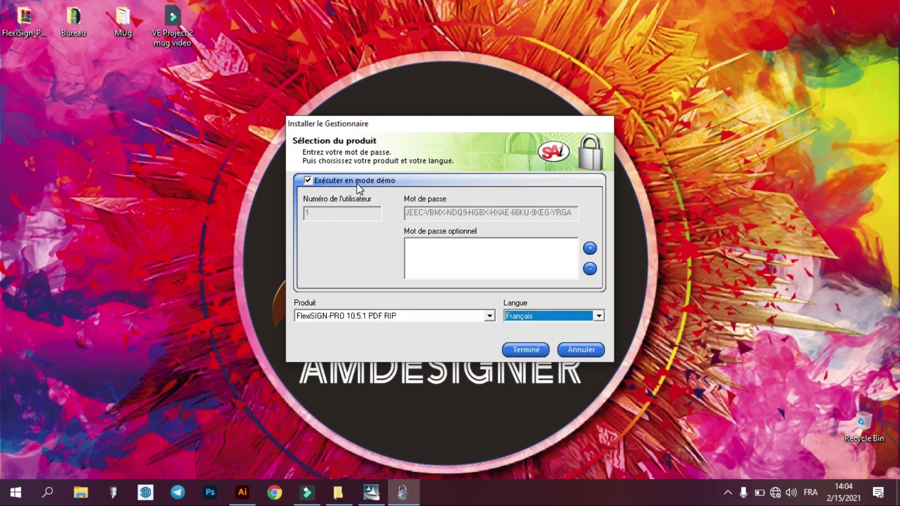
# Confirm the FlexiSIGN-PRO product installation with its desktop shortcut and finish the setup wizard.
pyautogui.click(526, 350)
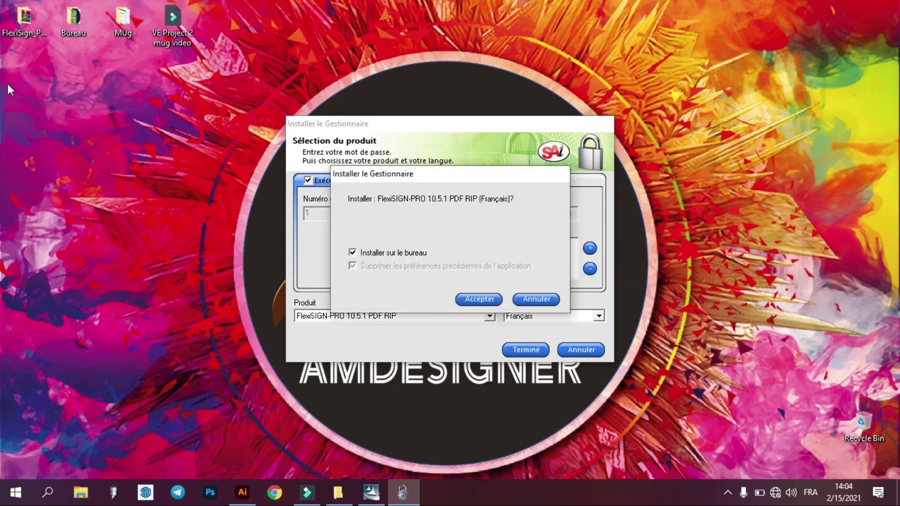
pyautogui.click(478, 300)
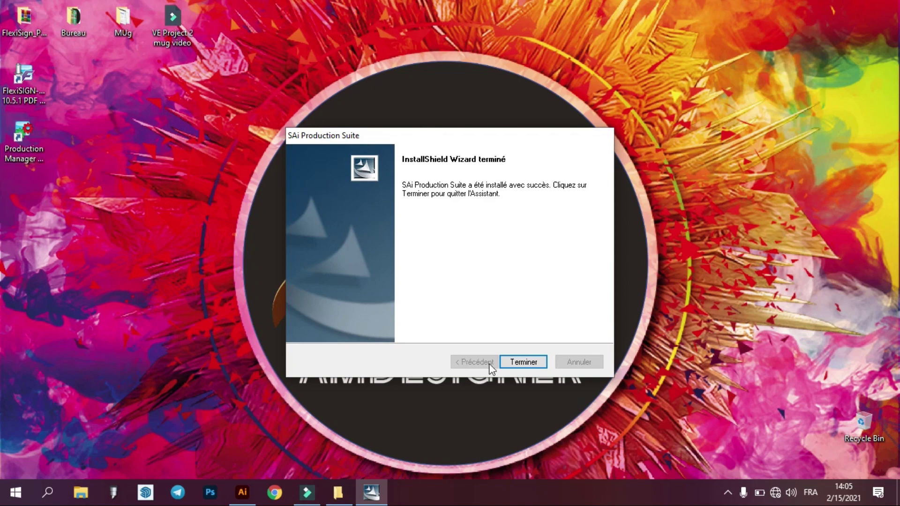
pyautogui.click(523, 366)
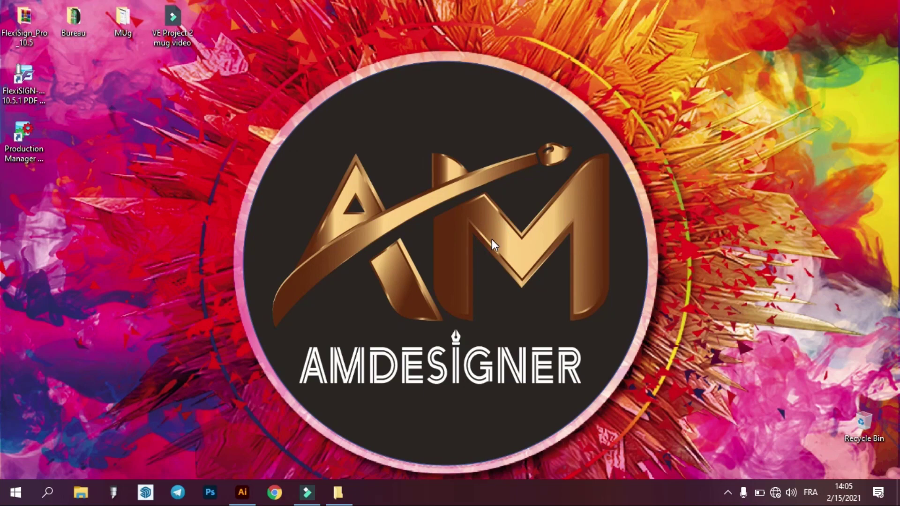
# Launch FlexiSIGN-PRO from the desktop, close the tip of the day and maximize the program window.
pyautogui.doubleClick(24, 86)
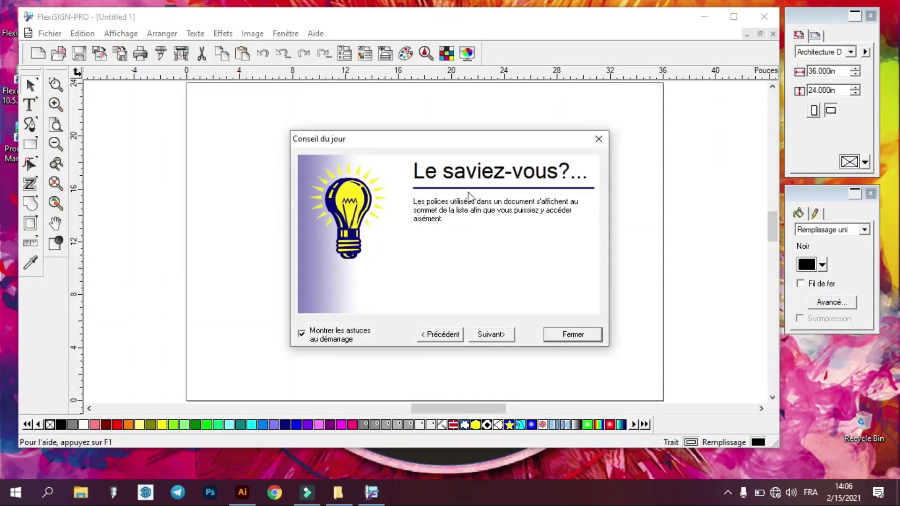
pyautogui.click(599, 139)
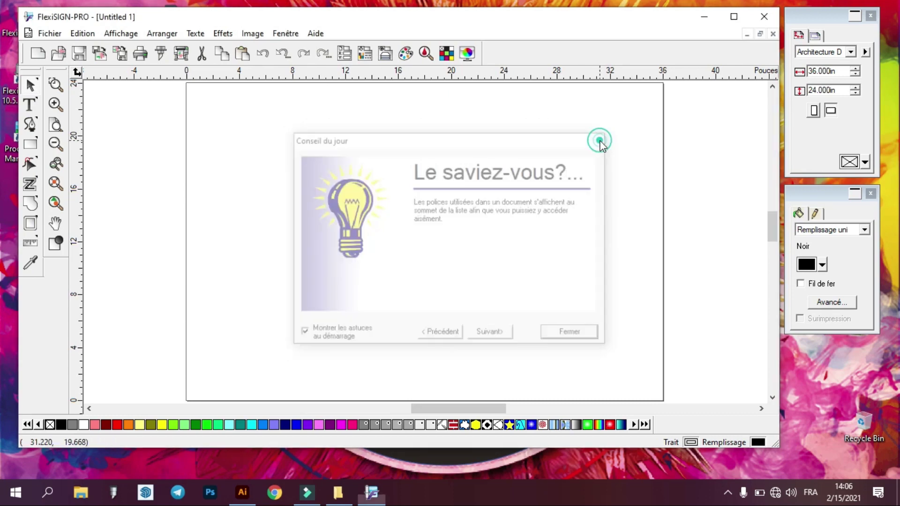
pyautogui.click(734, 17)
# Stack the fill editor panel beneath the DesignCentral panel beside the page, and minimize FlexiSIGN-PRO.
pyautogui.moveTo(805, 13); pyautogui.dragTo(815, 80)
pyautogui.moveTo(786, 193); pyautogui.dragTo(794, 249)
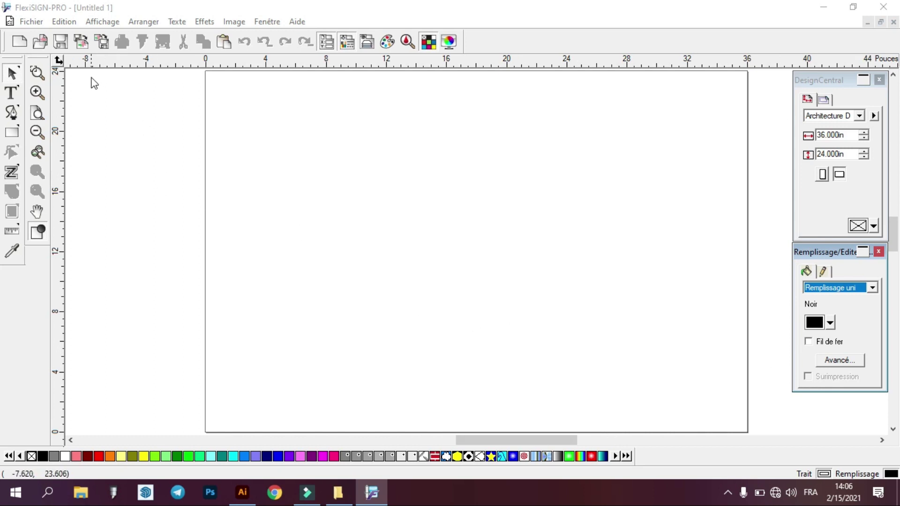
pyautogui.click(824, 8)
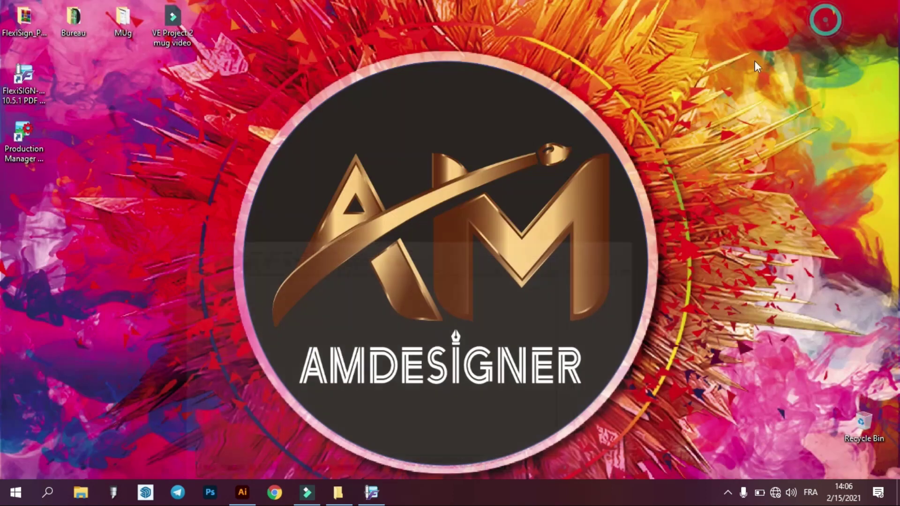
# Switch to Illustrator and draw a rectangle about 4.8 by 2.7 in on the artboard with black fill and no stroke.
pyautogui.click(242, 498)
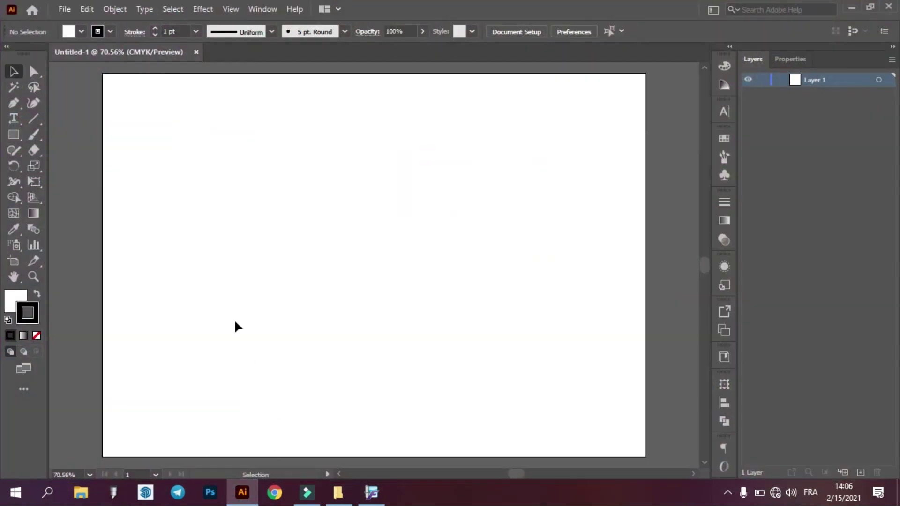
pyautogui.click(14, 135)
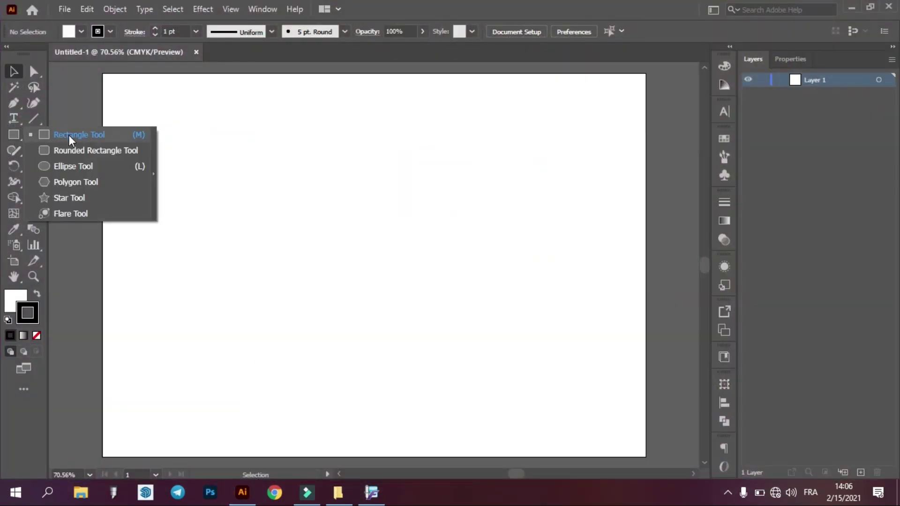
pyautogui.click(70, 134)
pyautogui.moveTo(150, 98); pyautogui.dragTo(375, 222)
pyautogui.click(38, 293)
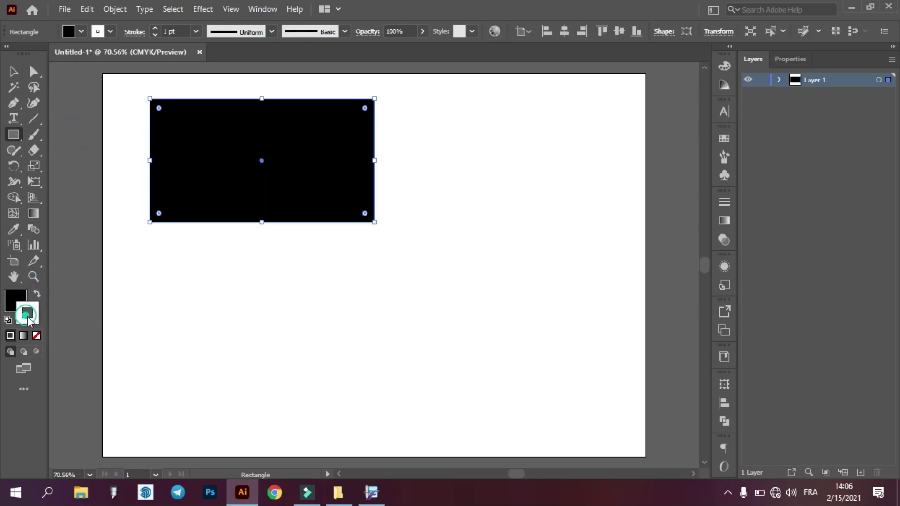
pyautogui.click(37, 336)
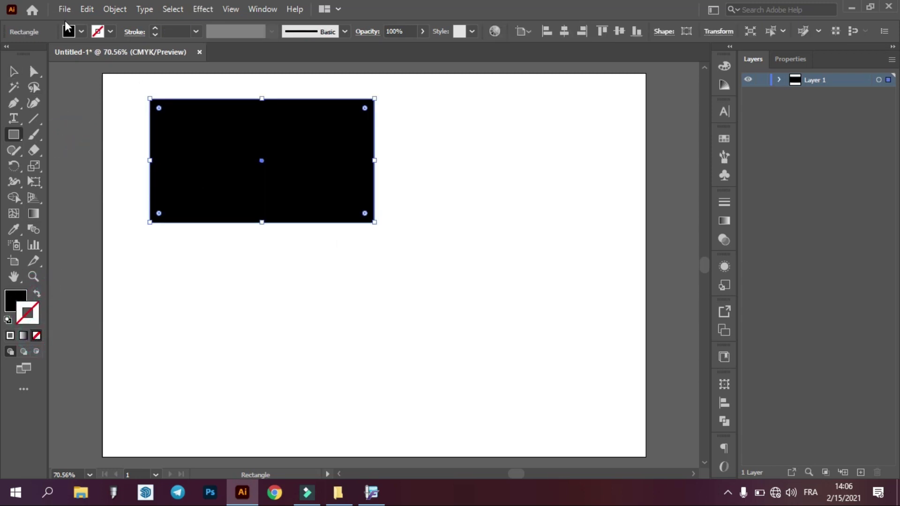
# Save the drawing to the Desktop as 111 in Adobe Illustrator format with the Illustrator 2020 version options, and minimize Illustrator.
pyautogui.hotkey('ctrl', 's')
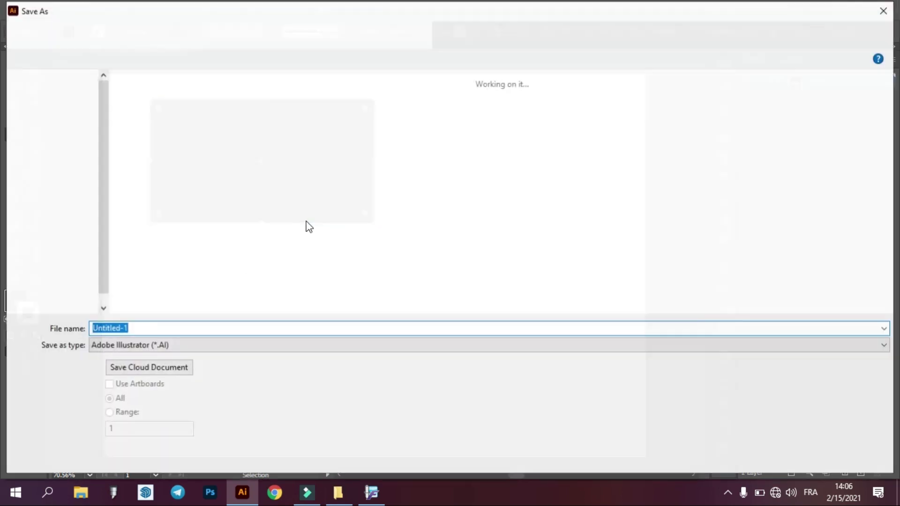
pyautogui.click(64, 184)
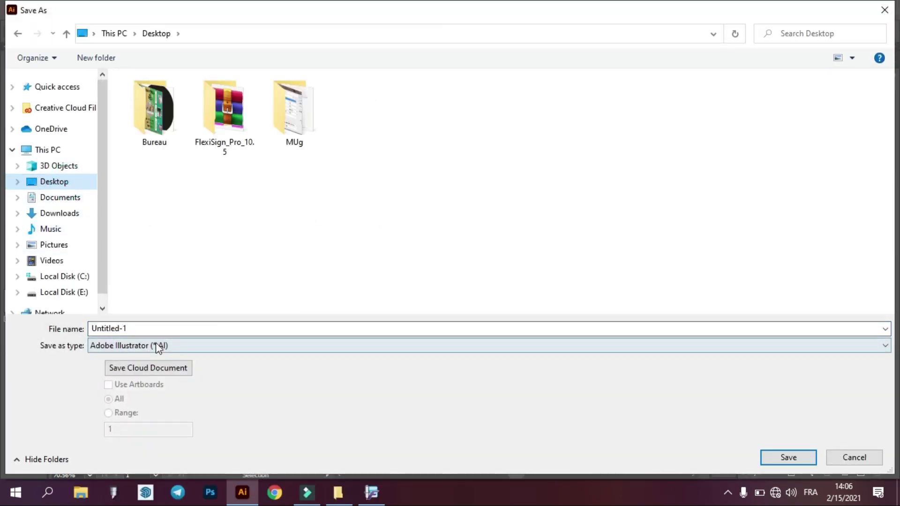
pyautogui.click(203, 330)
pyautogui.write('111')
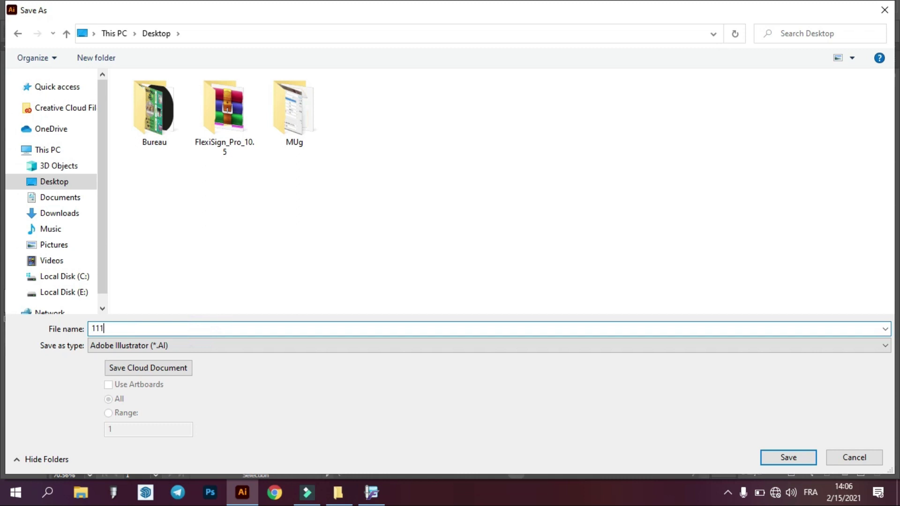
pyautogui.click(793, 458)
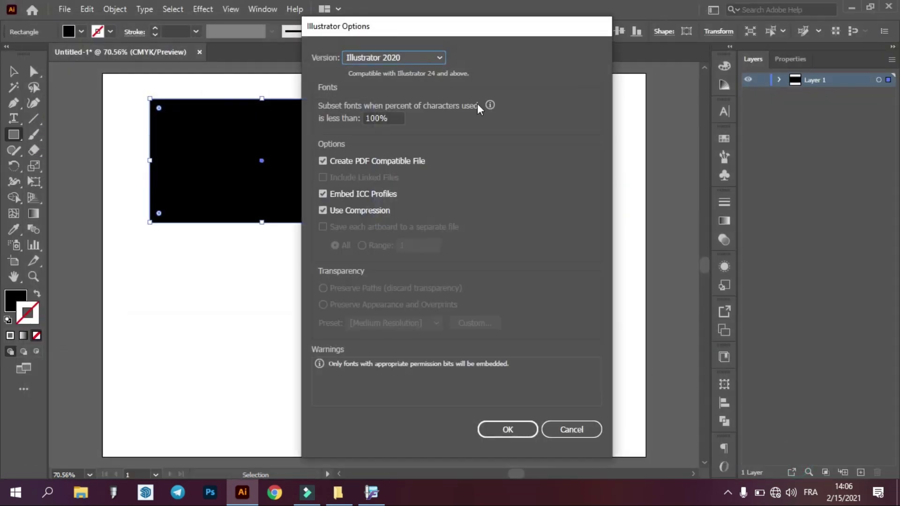
pyautogui.click(509, 429)
pyautogui.click(851, 8)
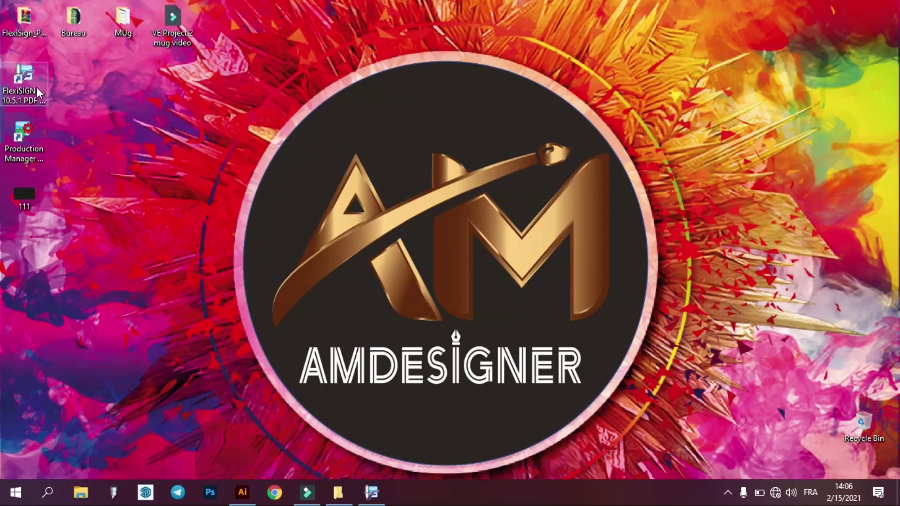
# Switch to FlexiSIGN-PRO, import the 111 file from the Desktop and place it just inside the page's upper-left corner.
pyautogui.click(378, 495)
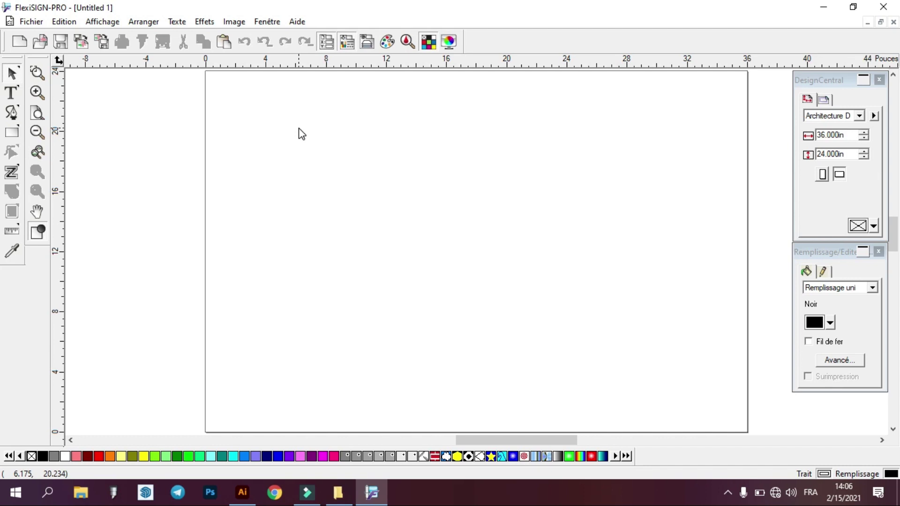
pyautogui.rightClick(300, 133)
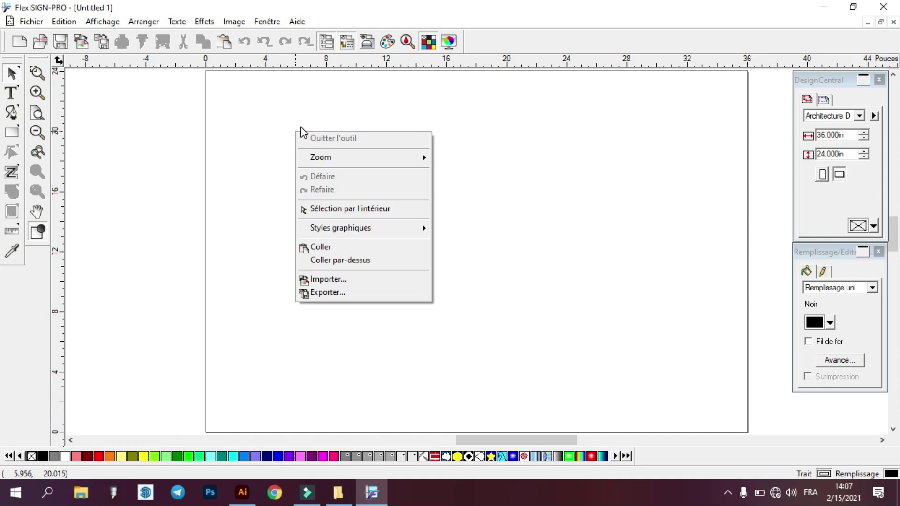
pyautogui.click(347, 281)
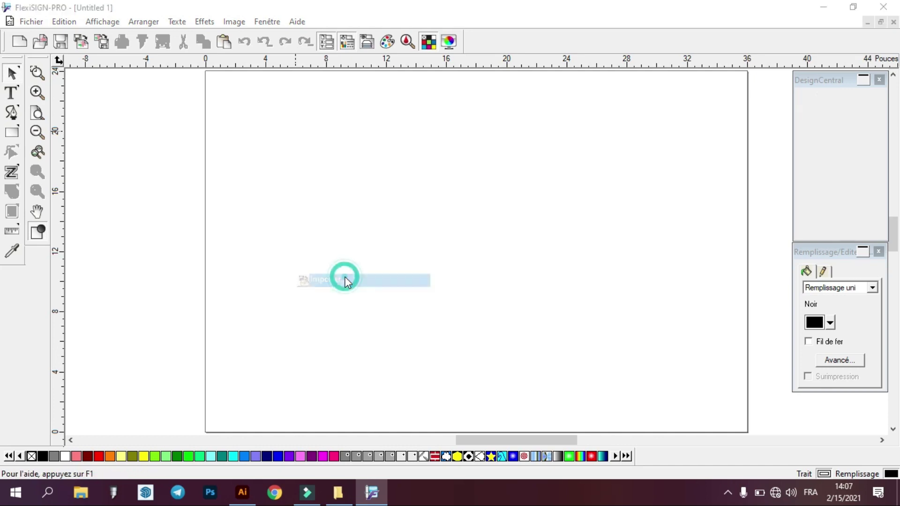
pyautogui.click(52, 103)
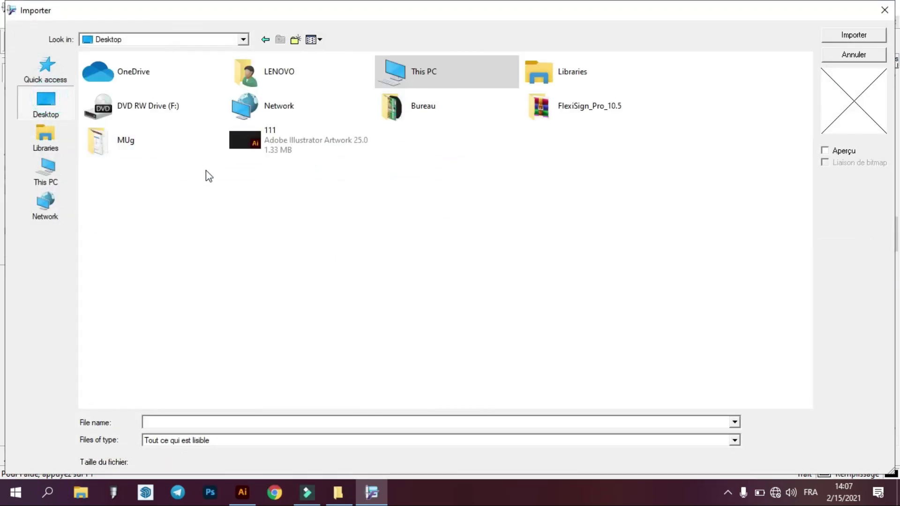
pyautogui.doubleClick(263, 141)
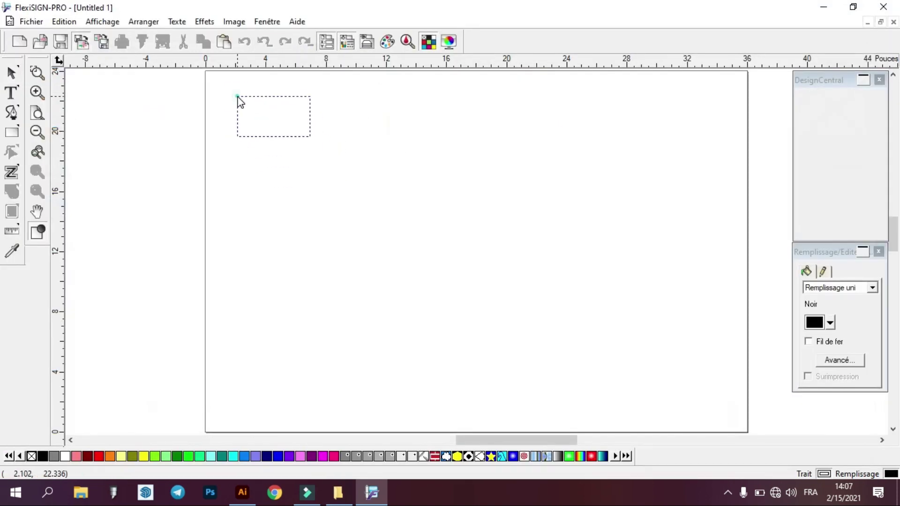
pyautogui.click(238, 99)
pyautogui.scroll(3, 262, 131)
pyautogui.moveTo(263, 176); pyautogui.dragTo(237, 161)
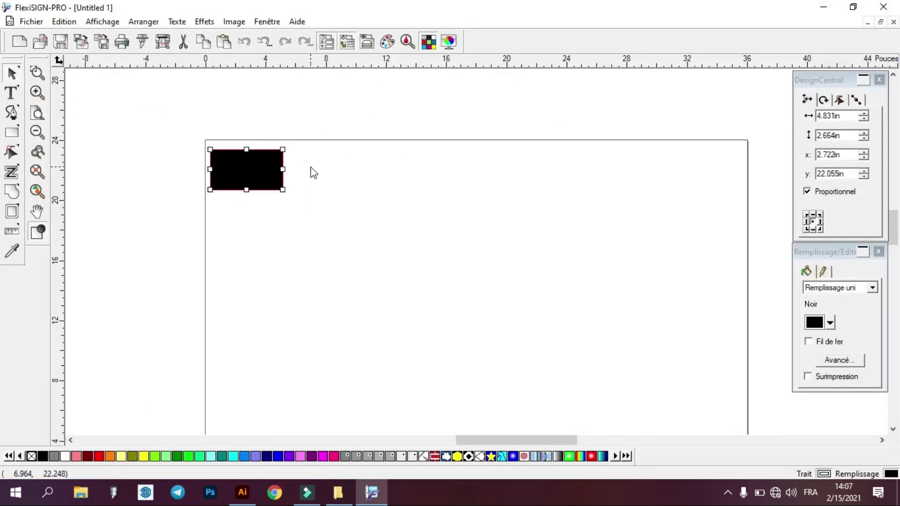
# Start cutting the rectangle with the local Production Manager and choose Coupeurs vinyles as the device type of the new configuration.
pyautogui.click(143, 42)
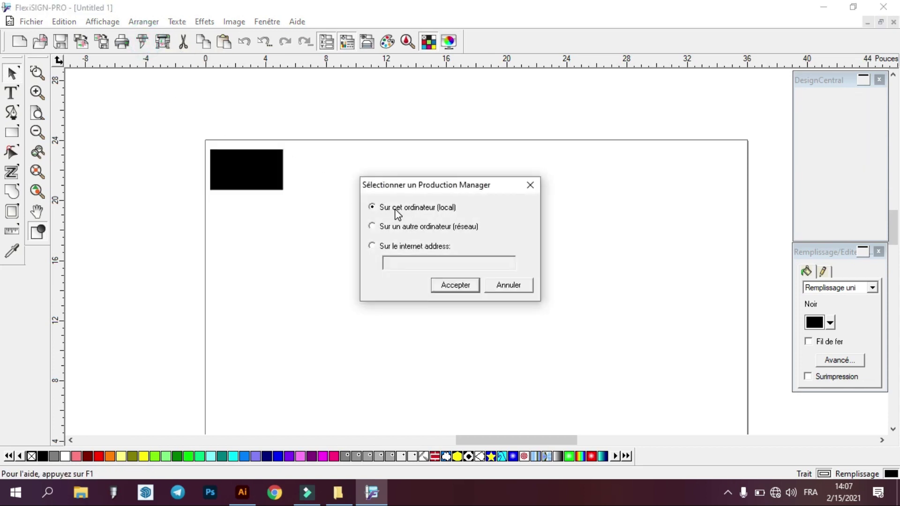
pyautogui.click(455, 288)
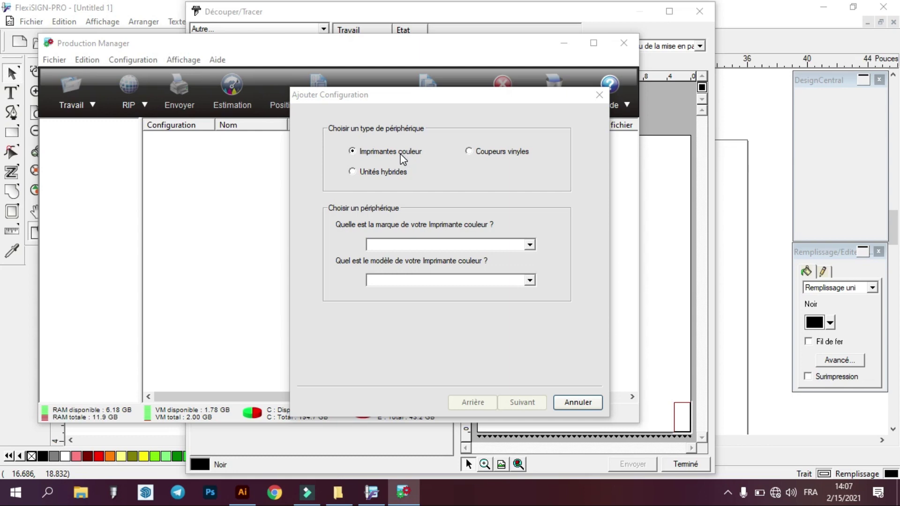
pyautogui.click(505, 157)
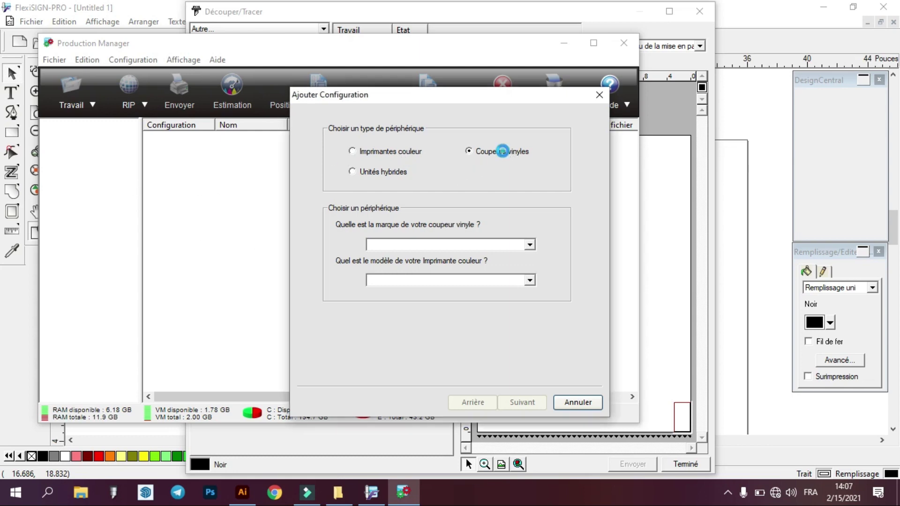
pyautogui.click(505, 157)
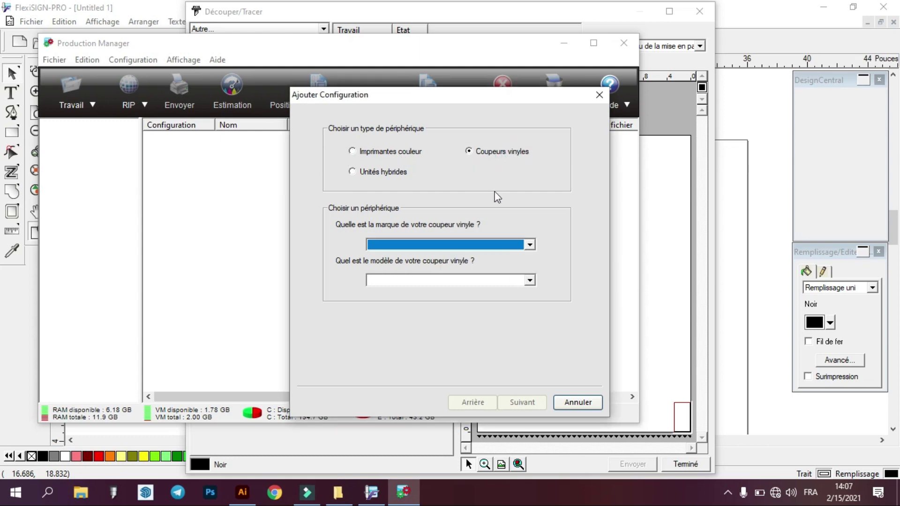
# Examine the whole list of supported vinyl cutter brands in the new configuration without choosing one.
pyautogui.click(529, 244)
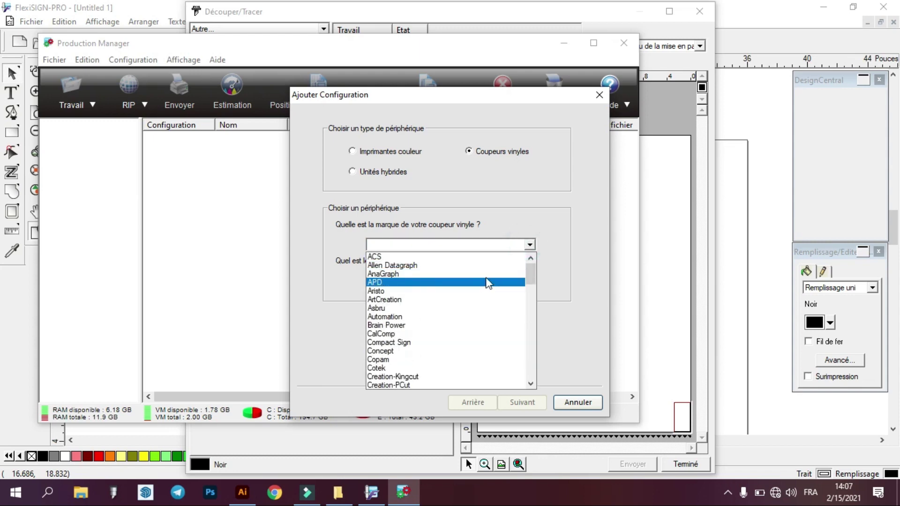
pyautogui.scroll(-1, 486, 321)
pyautogui.scroll(-4, 486, 322)
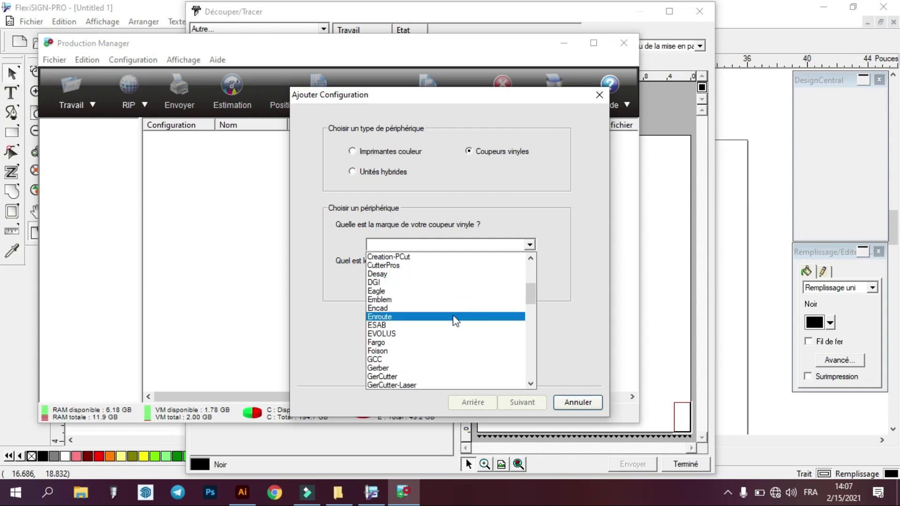
pyautogui.scroll(-2, 454, 328)
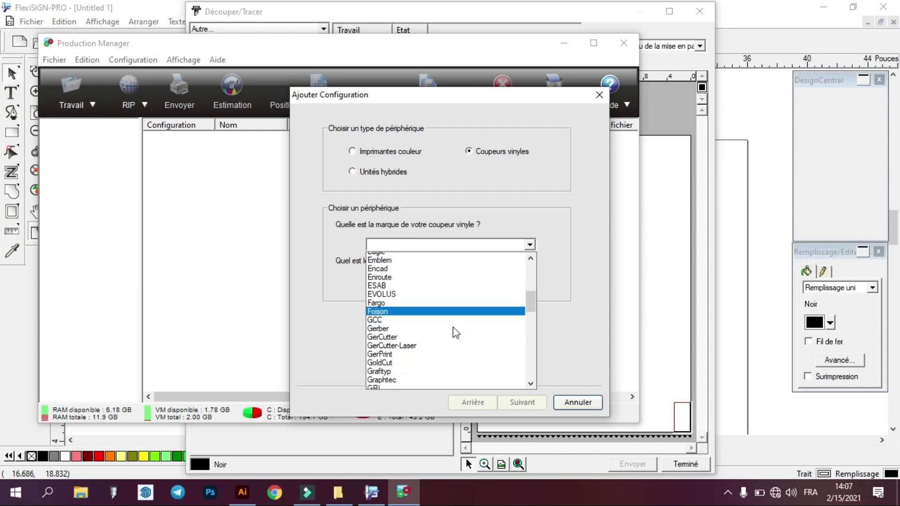
pyautogui.scroll(-2, 456, 332)
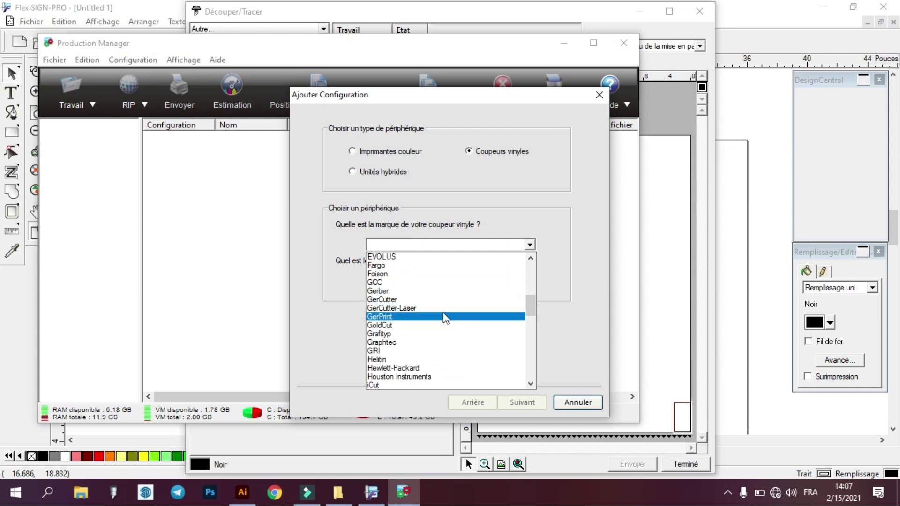
pyautogui.scroll(-1, 450, 324)
pyautogui.scroll(-2, 454, 303)
pyautogui.scroll(-2, 431, 307)
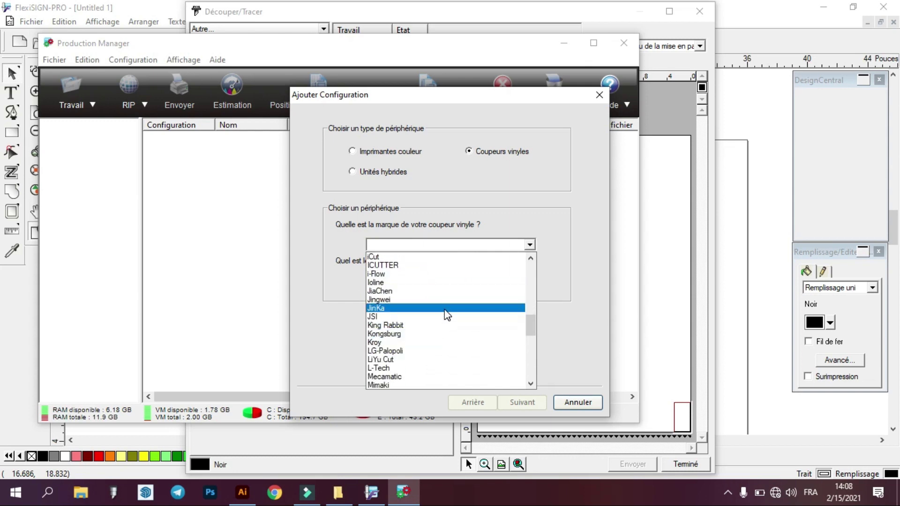
pyautogui.scroll(-2, 451, 329)
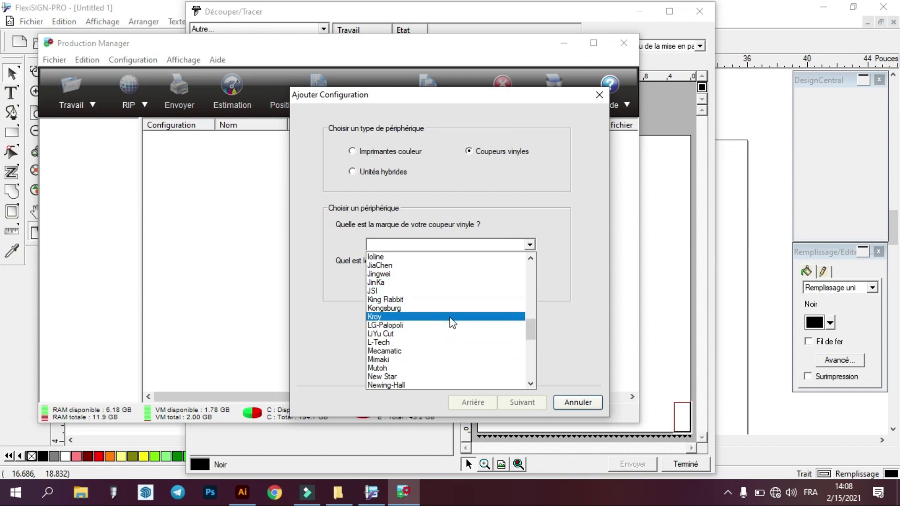
pyautogui.scroll(-2, 452, 328)
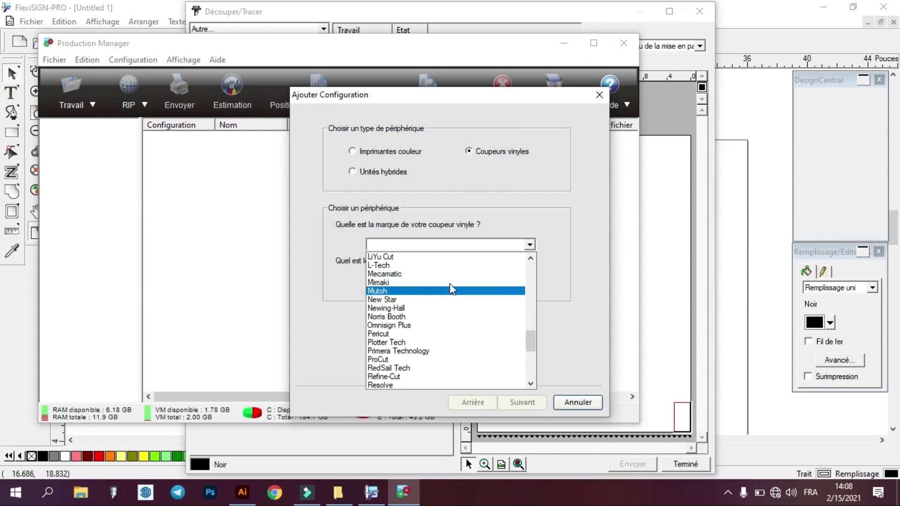
pyautogui.scroll(-2, 462, 312)
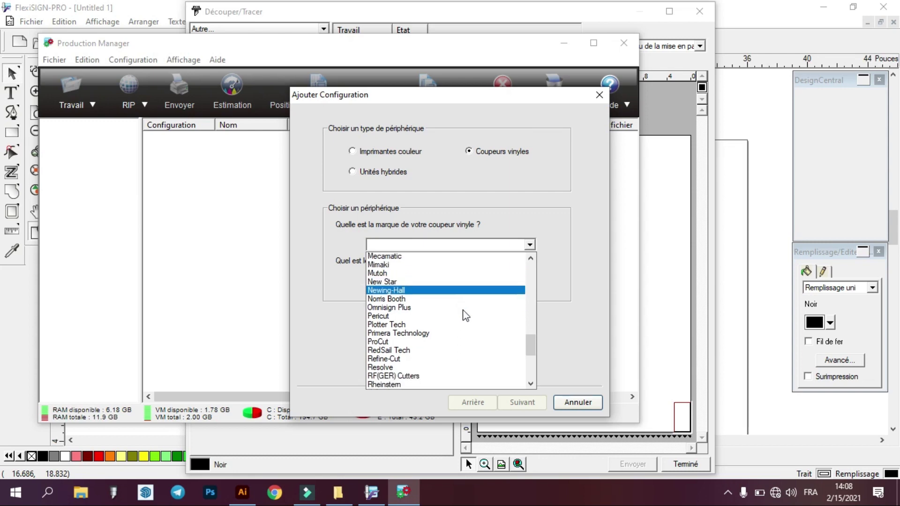
pyautogui.scroll(-4, 448, 304)
pyautogui.scroll(-1, 446, 338)
pyautogui.click(531, 371)
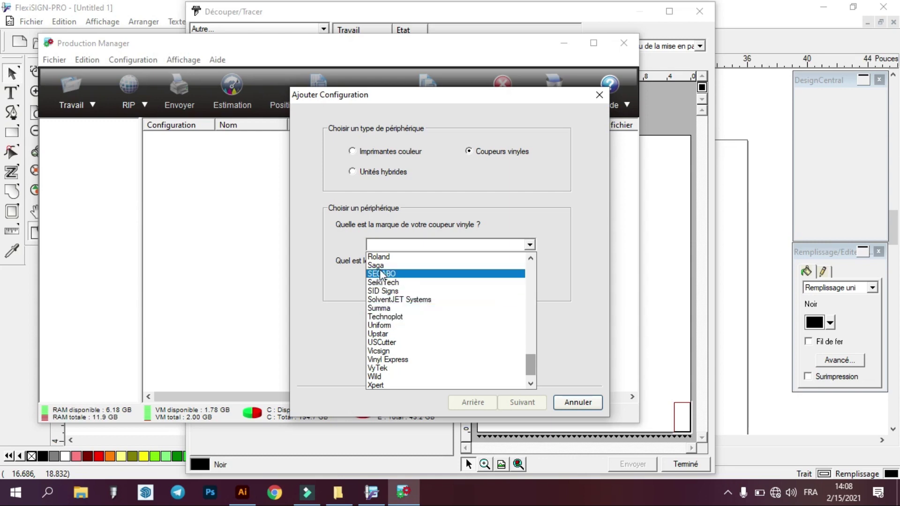
pyautogui.scroll(-1, 434, 377)
pyautogui.scroll(20, 433, 377)
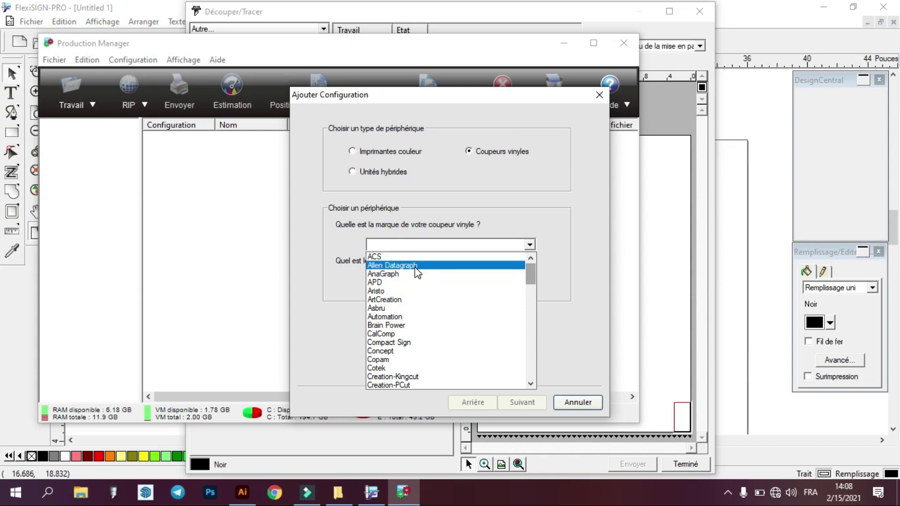
pyautogui.scroll(-20, 433, 337)
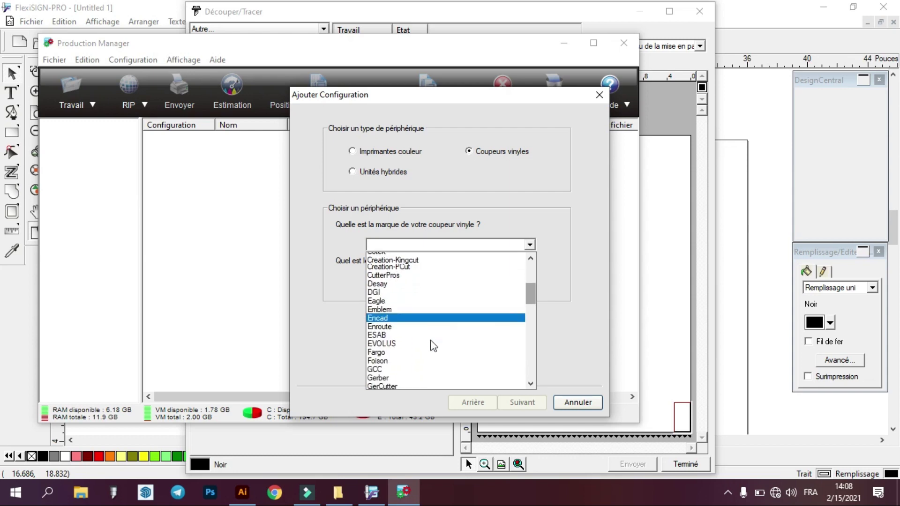
pyautogui.scroll(-5, 424, 376)
pyautogui.click(334, 283)
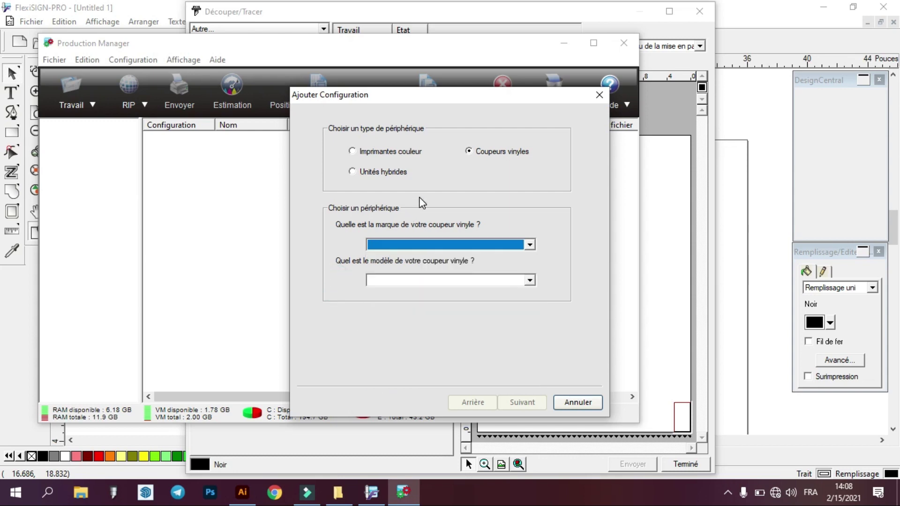
# Cancel adding the cutter configuration and close the Découper/Tracer and Production Manager windows.
pyautogui.click(577, 402)
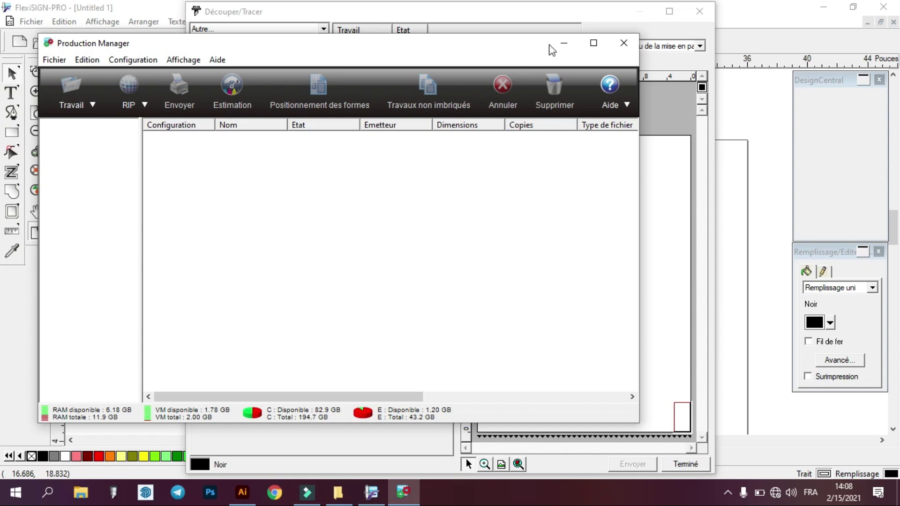
pyautogui.click(565, 43)
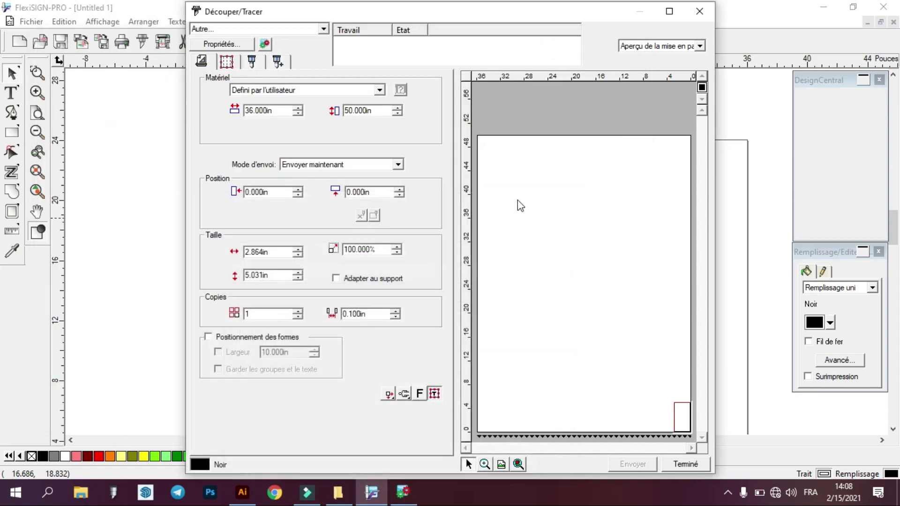
pyautogui.click(699, 11)
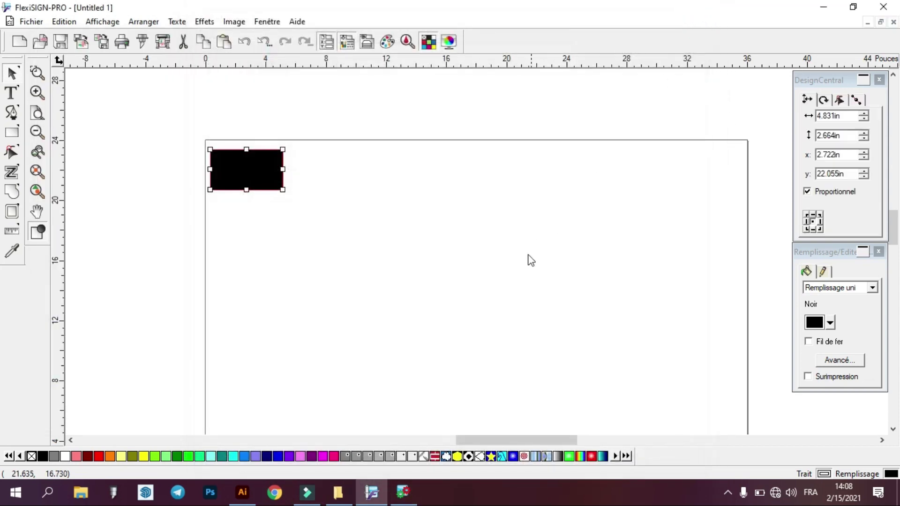
pyautogui.click(403, 493)
pyautogui.click(625, 41)
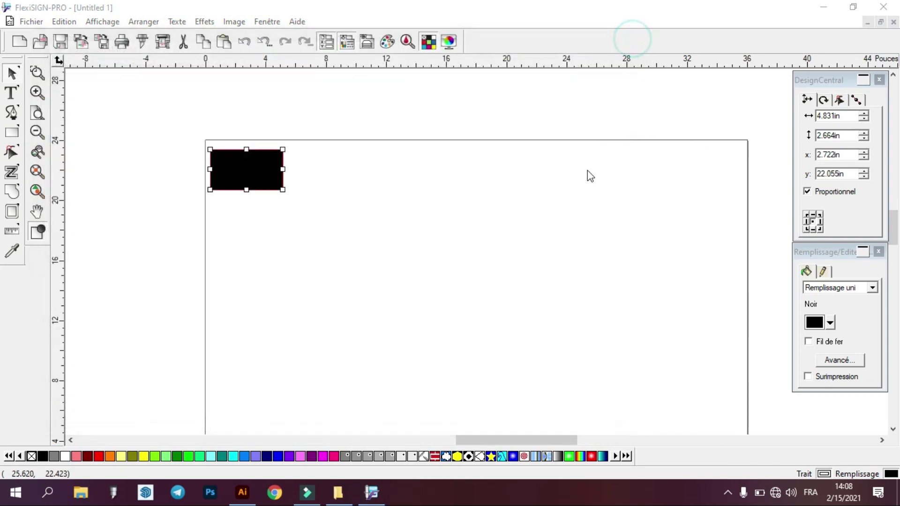
# Close FlexiSIGN-PRO and open the 2.Driver Teneth to FlexiSign folder inside the FlexiSign_Pro_10.5 folder on the desktop.
pyautogui.click(883, 7)
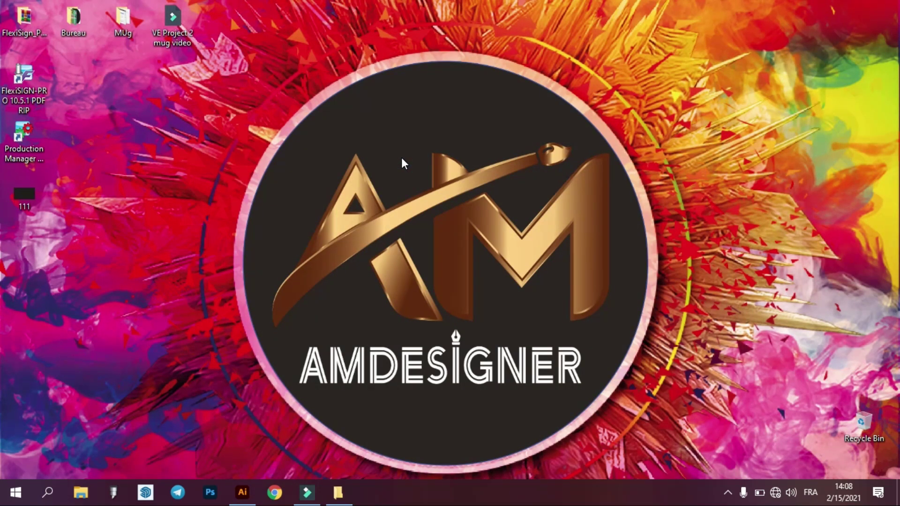
pyautogui.doubleClick(27, 32)
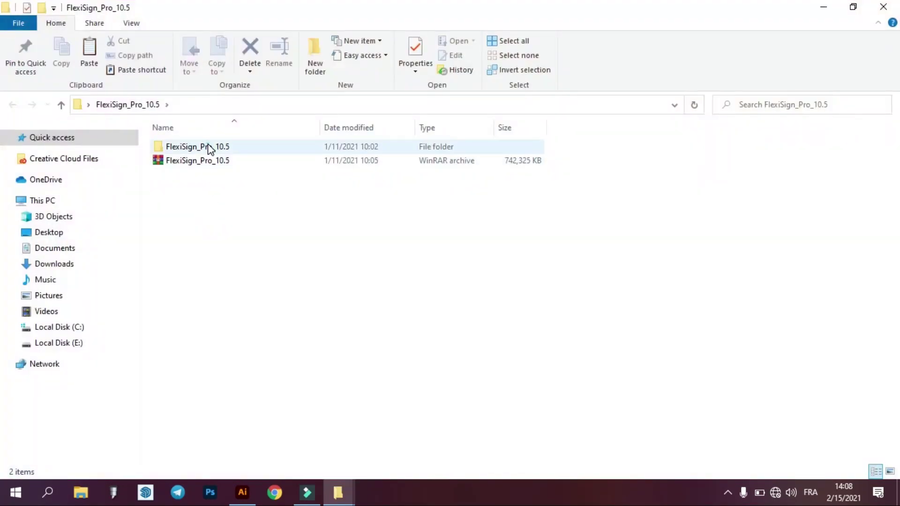
pyautogui.doubleClick(209, 148)
pyautogui.doubleClick(260, 144)
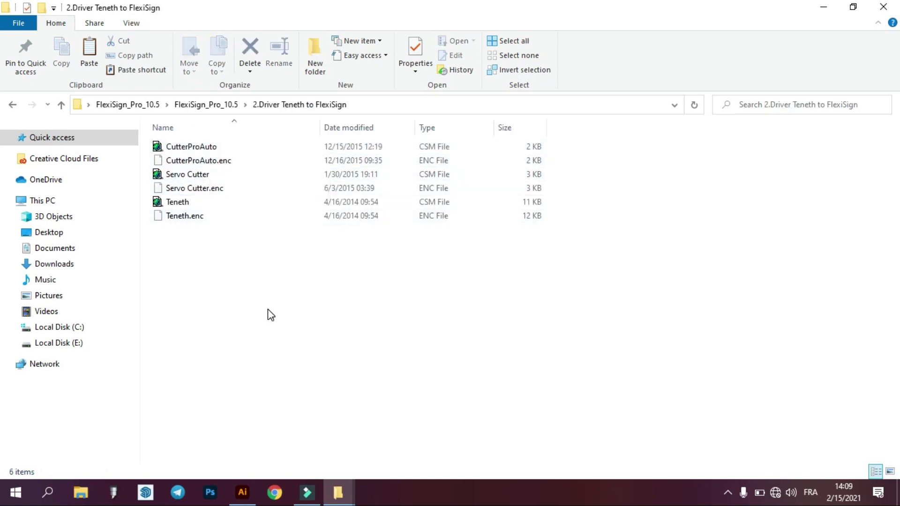
# Copy all the CutterProAuto, Servo Cutter and Teneth driver files and minimize the folder window.
pyautogui.click(249, 269)
pyautogui.moveTo(208, 247); pyautogui.dragTo(150, 141)
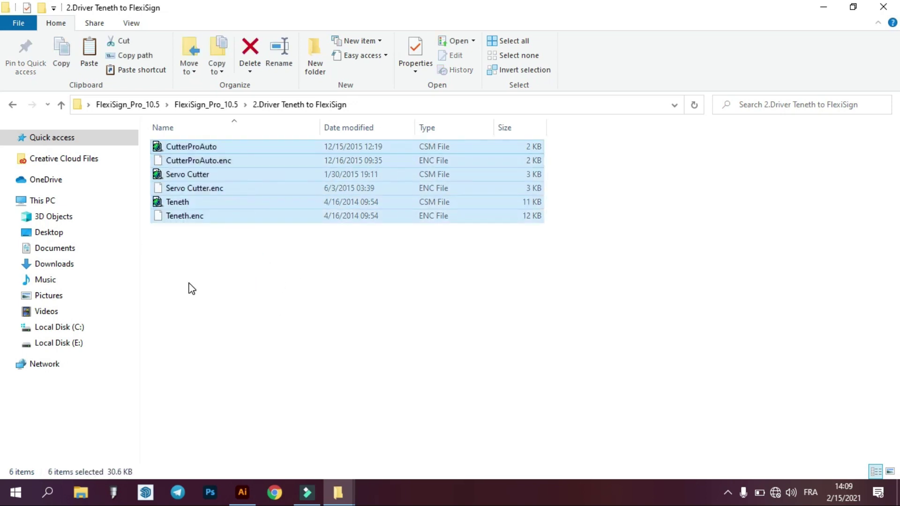
pyautogui.rightClick(185, 147)
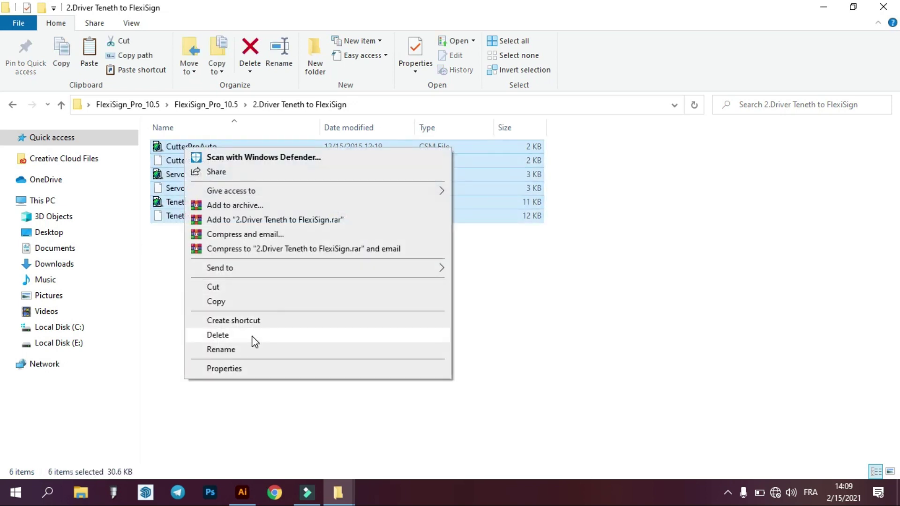
pyautogui.click(229, 297)
pyautogui.click(225, 304)
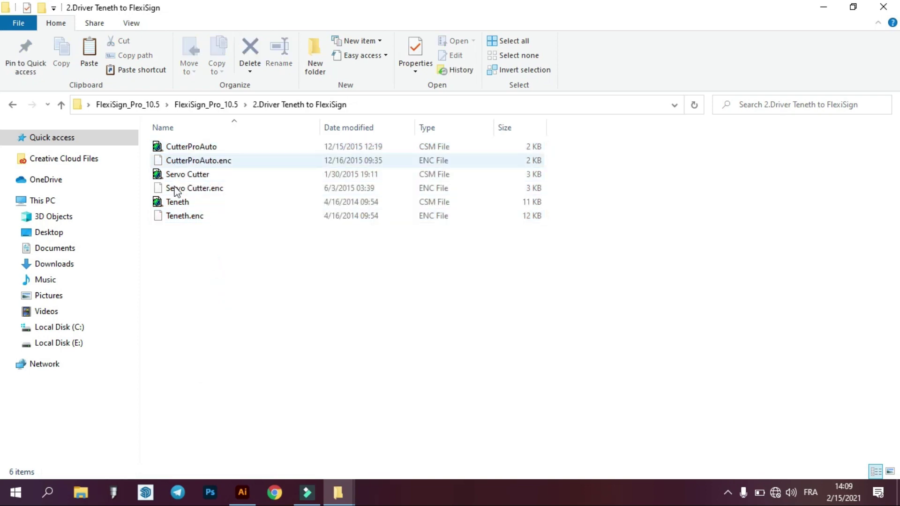
pyautogui.click(823, 7)
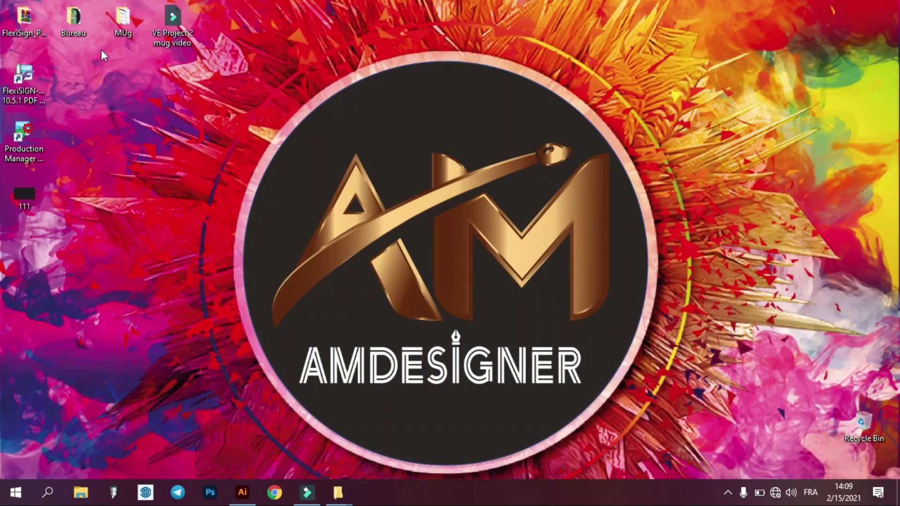
# Open the file location of the FlexiSIGN-PRO 10.5.1 desktop shortcut and go to the OutputDrivers folder of SAi Production Suite.
pyautogui.rightClick(27, 80)
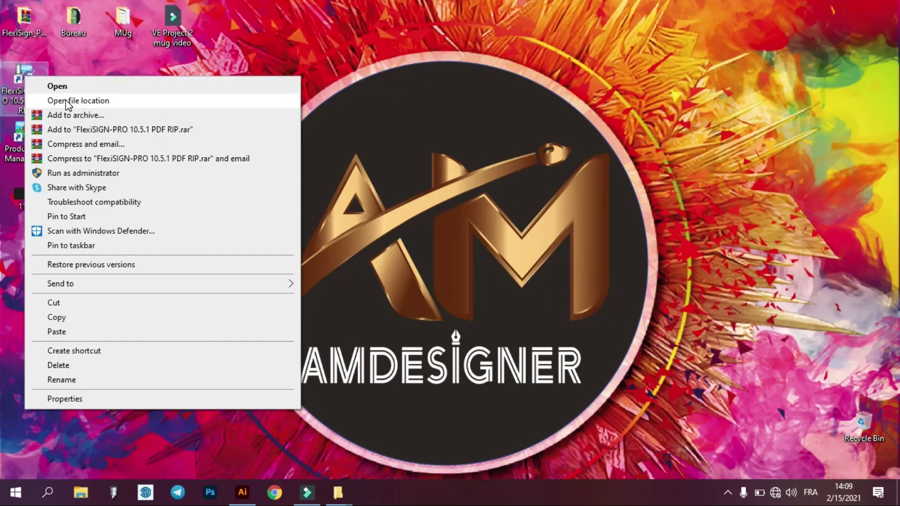
pyautogui.click(305, 183)
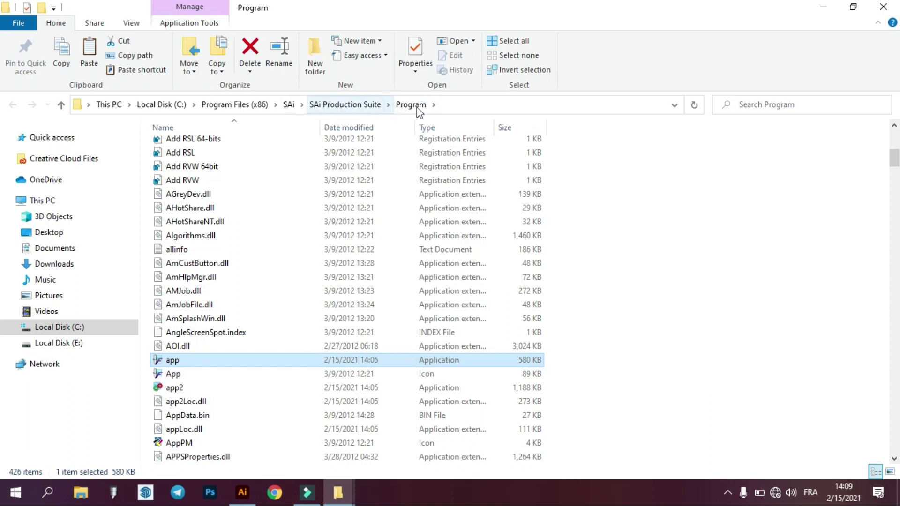
pyautogui.click(361, 104)
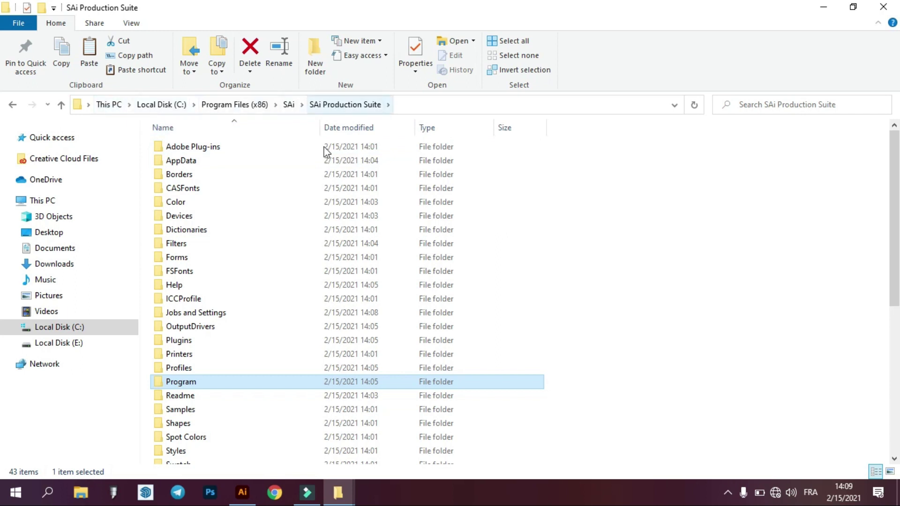
pyautogui.doubleClick(190, 327)
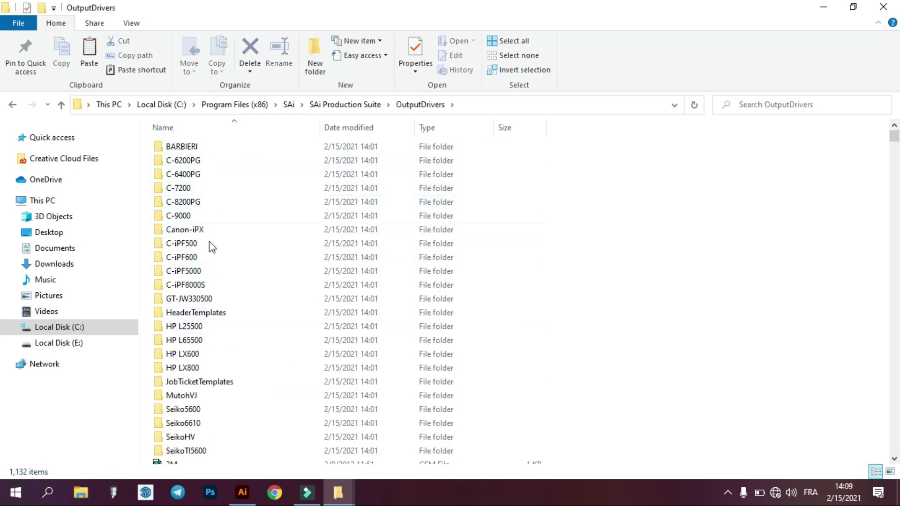
# Paste the copied drivers into OutputDrivers, granting administrator permission for all current items, check the folder and return to the desktop.
pyautogui.scroll(-8, 221, 419)
pyautogui.scroll(3, 178, 330)
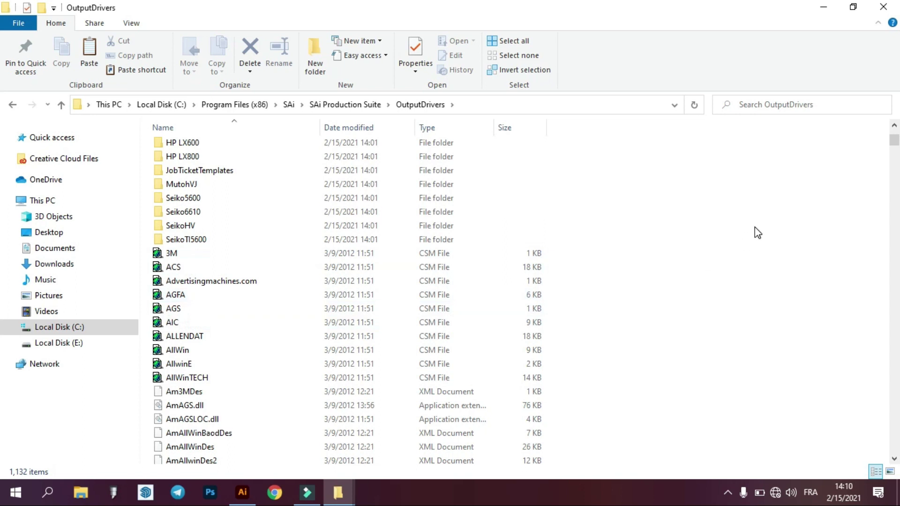
pyautogui.rightClick(728, 222)
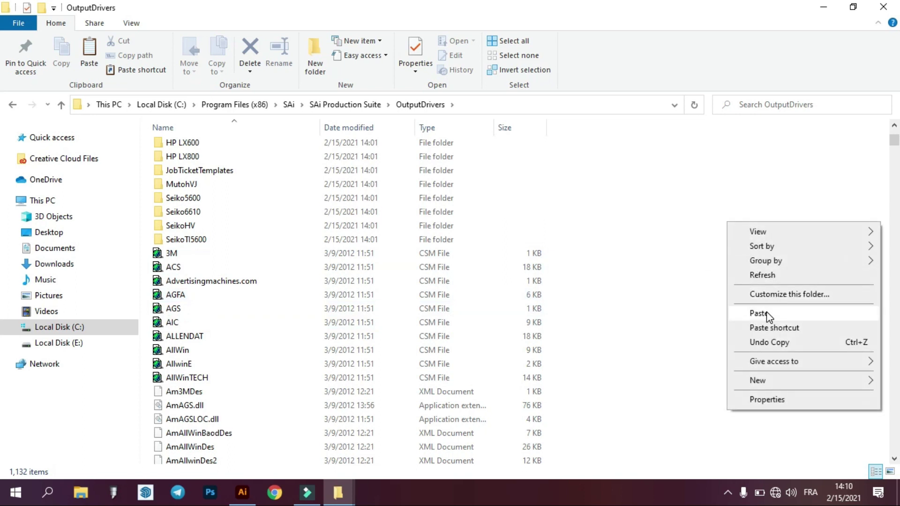
pyautogui.click(759, 314)
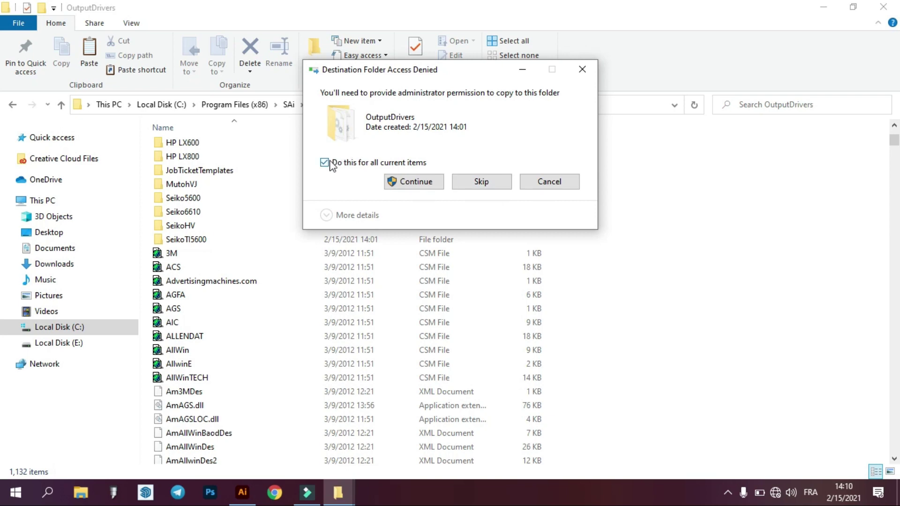
pyautogui.click(398, 182)
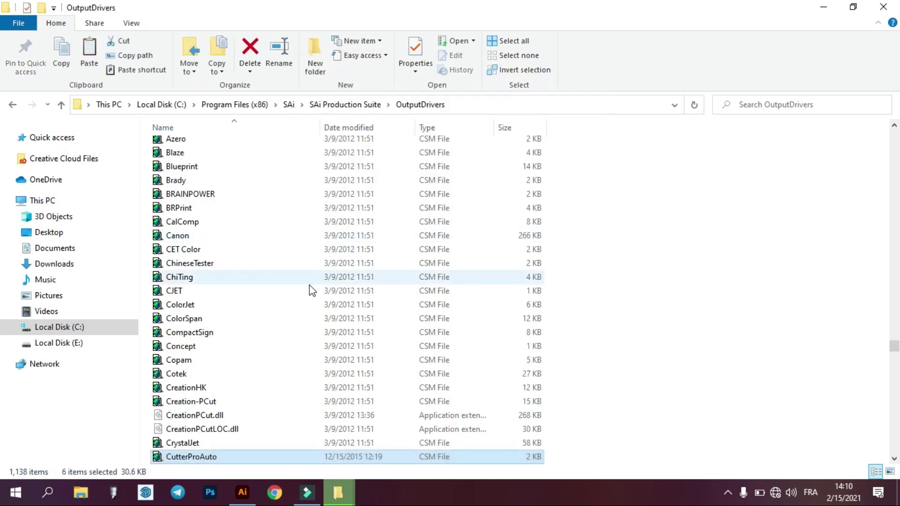
pyautogui.scroll(-4, 235, 410)
pyautogui.scroll(-20, 232, 374)
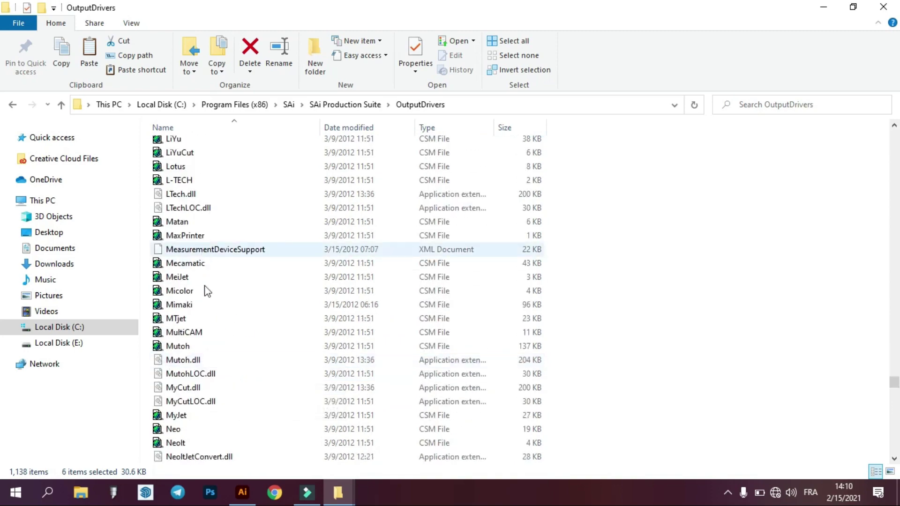
pyautogui.scroll(-5, 268, 358)
pyautogui.press('super+d')
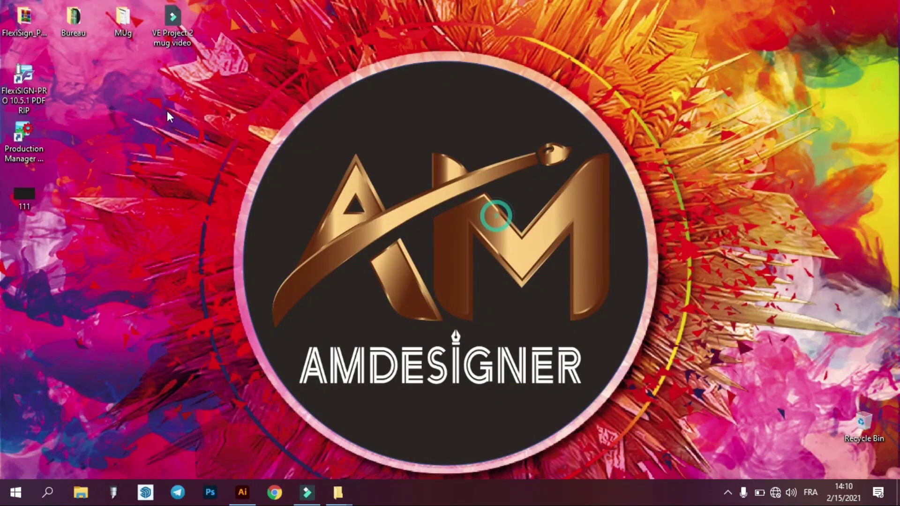
# Relaunch FlexiSIGN-PRO, dismiss the tip of the day and import the 111 file just inside the page's upper-left corner.
pyautogui.doubleClick(23, 82)
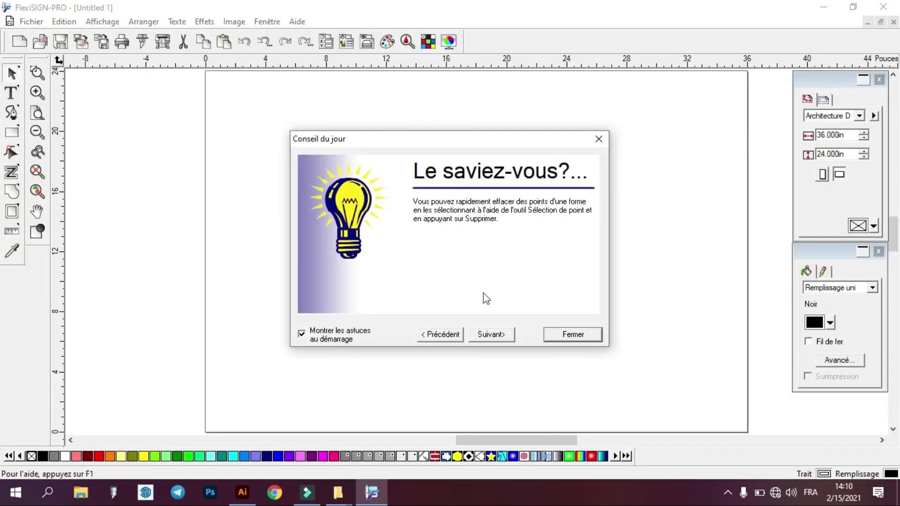
pyautogui.click(576, 334)
pyautogui.rightClick(304, 125)
pyautogui.click(341, 272)
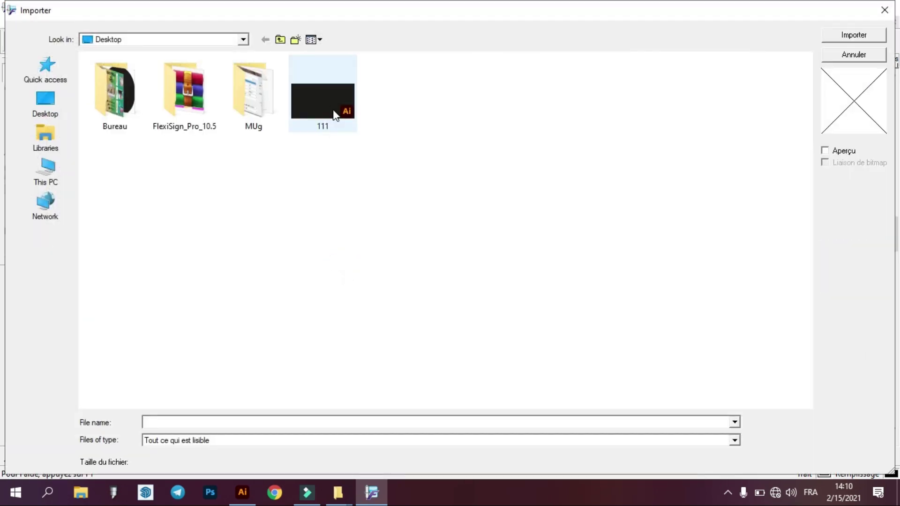
pyautogui.doubleClick(334, 113)
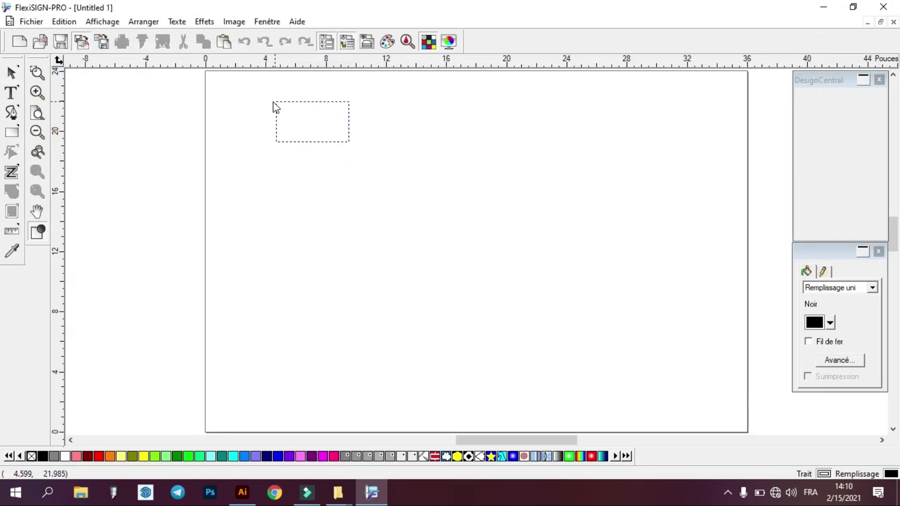
pyautogui.click(216, 79)
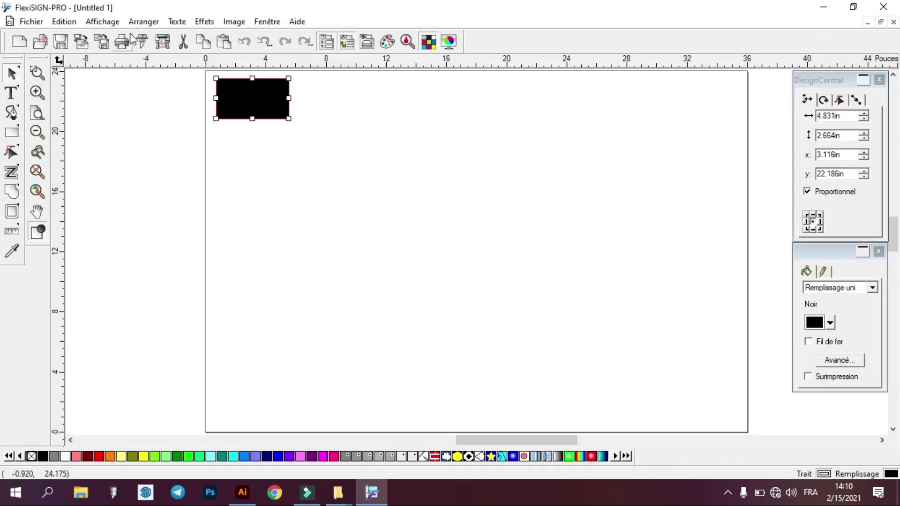
# Start cutting the rectangle and choose Coupeurs vinyles as the device type and Teneth as the brand of the new configuration.
pyautogui.press('Escape')
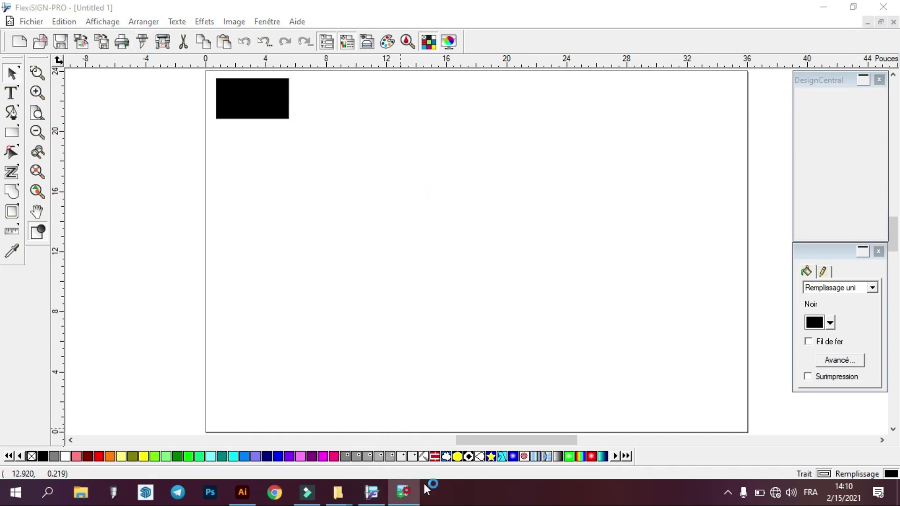
pyautogui.moveTo(406, 489)
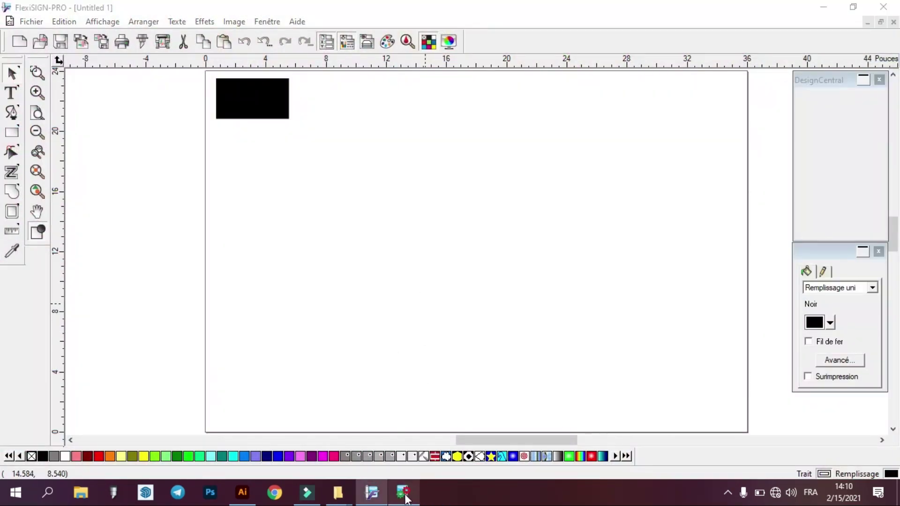
pyautogui.click(403, 491)
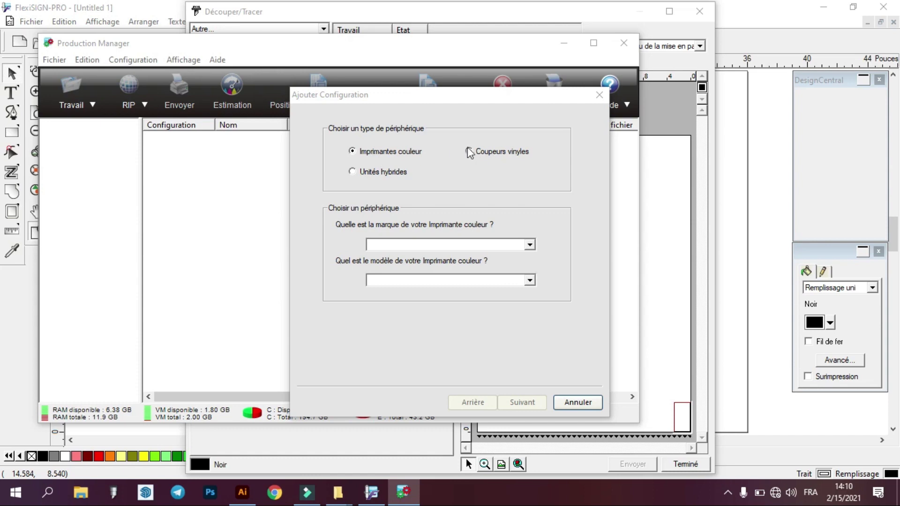
pyautogui.click(483, 155)
pyautogui.click(476, 244)
pyautogui.scroll(-6, 474, 317)
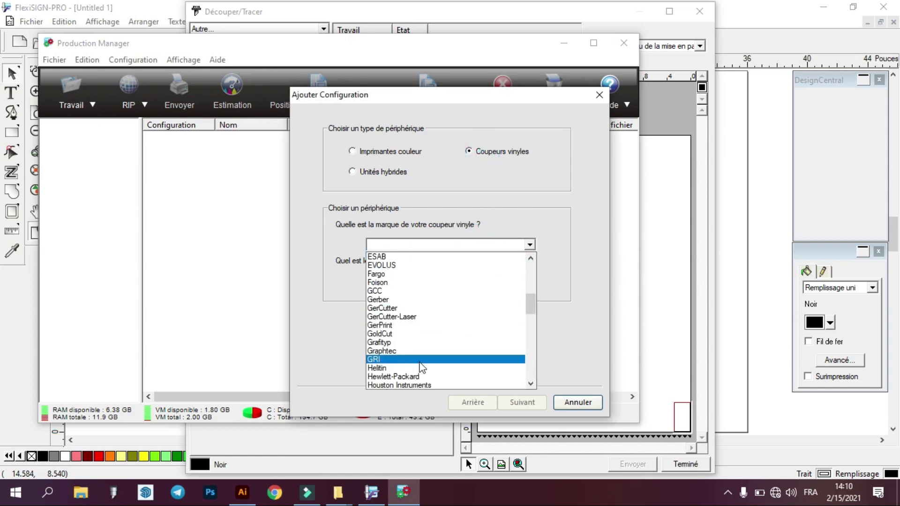
pyautogui.moveTo(530, 304); pyautogui.dragTo(530, 346)
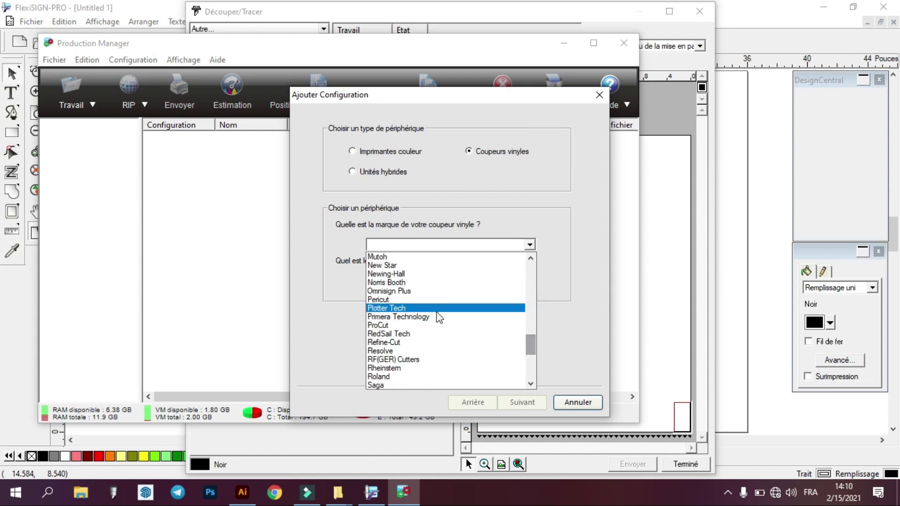
pyautogui.scroll(-6, 444, 349)
pyautogui.scroll(-1, 446, 351)
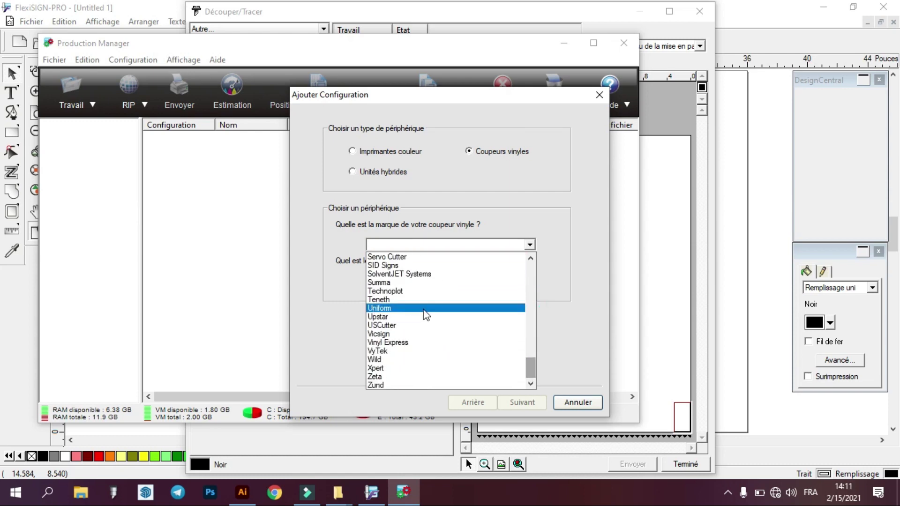
pyautogui.click(376, 300)
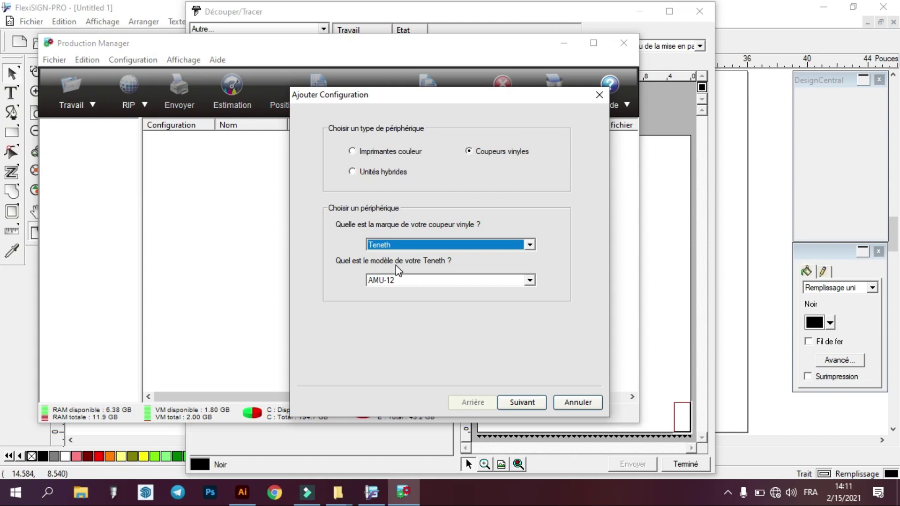
# Choose the TH-740L model and finish the cutter configuration on port COM1.
pyautogui.click(411, 280)
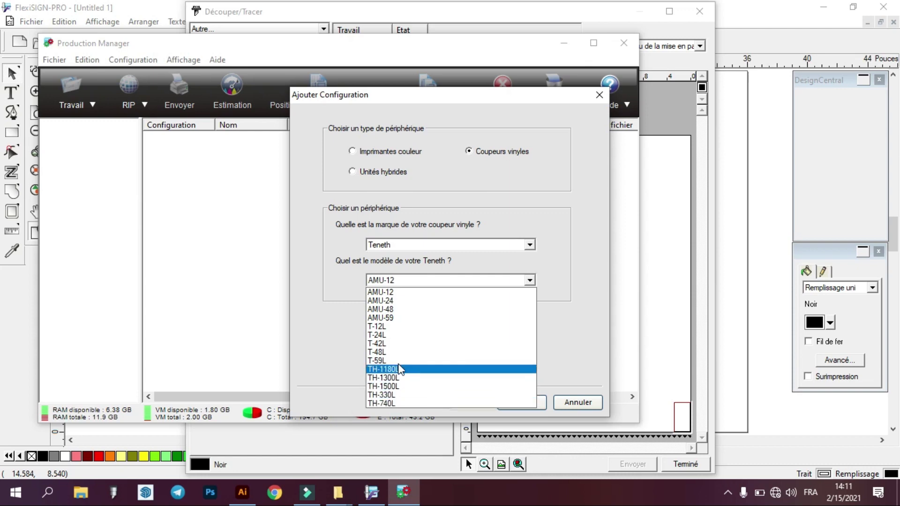
pyautogui.click(418, 405)
pyautogui.click(520, 403)
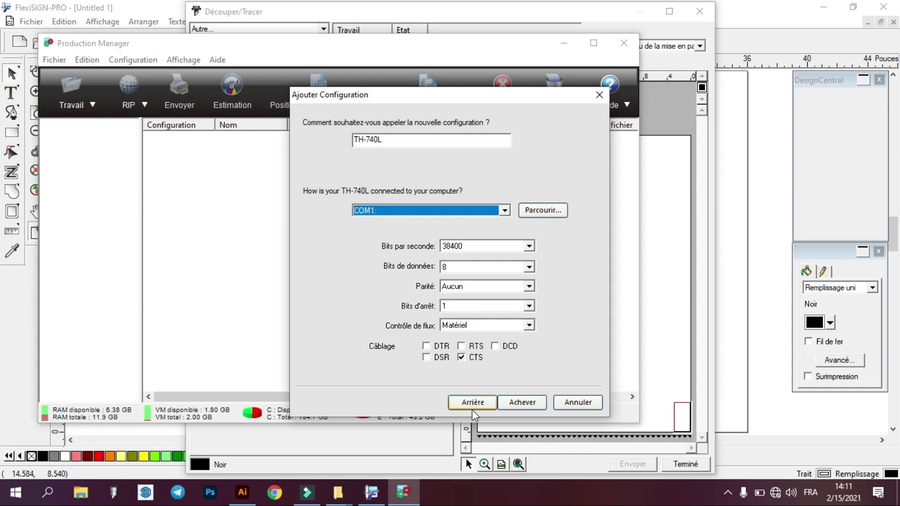
pyautogui.click(527, 405)
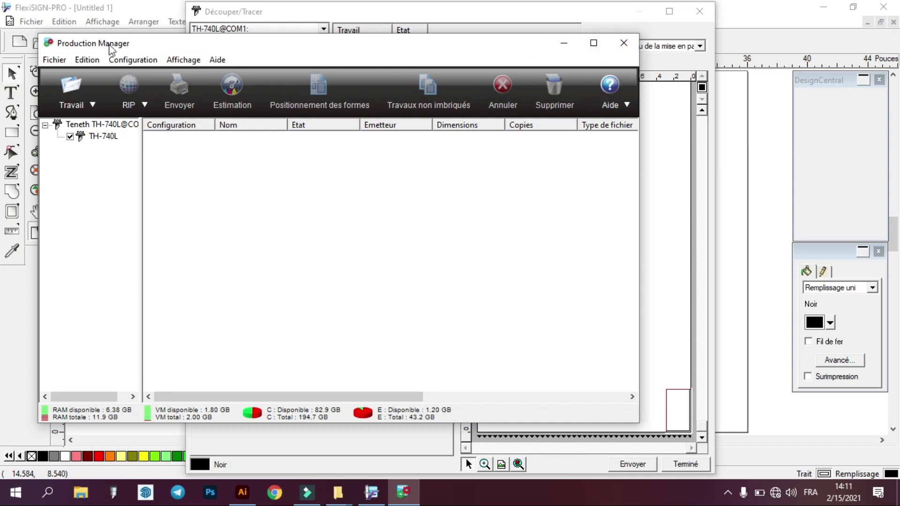
# Send the rectangle to the TH-740L cutter, minimize the Production Manager, and close the Découper/Tracer window and FlexiSIGN-PRO.
pyautogui.click(558, 41)
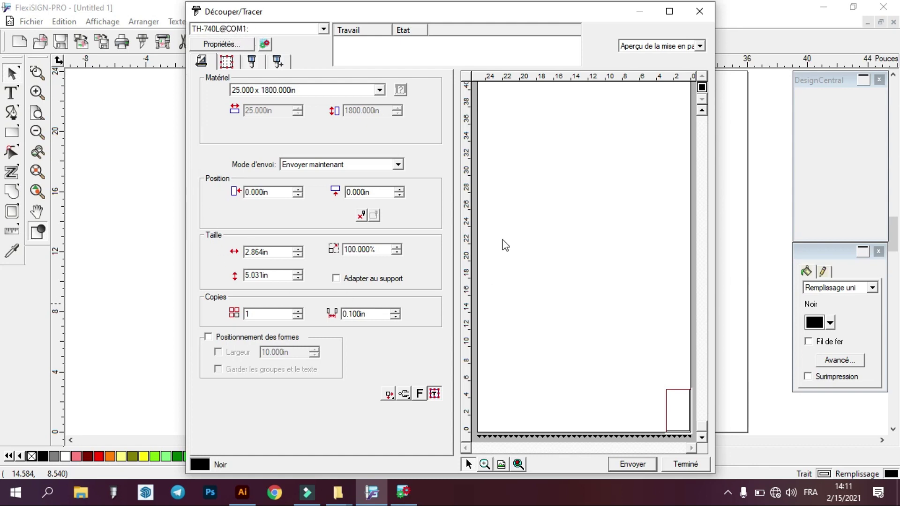
pyautogui.click(633, 465)
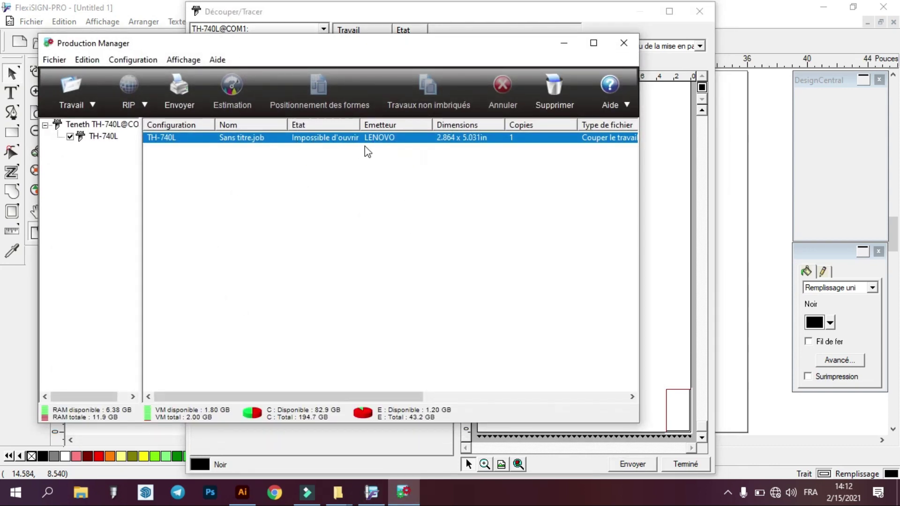
pyautogui.click(564, 42)
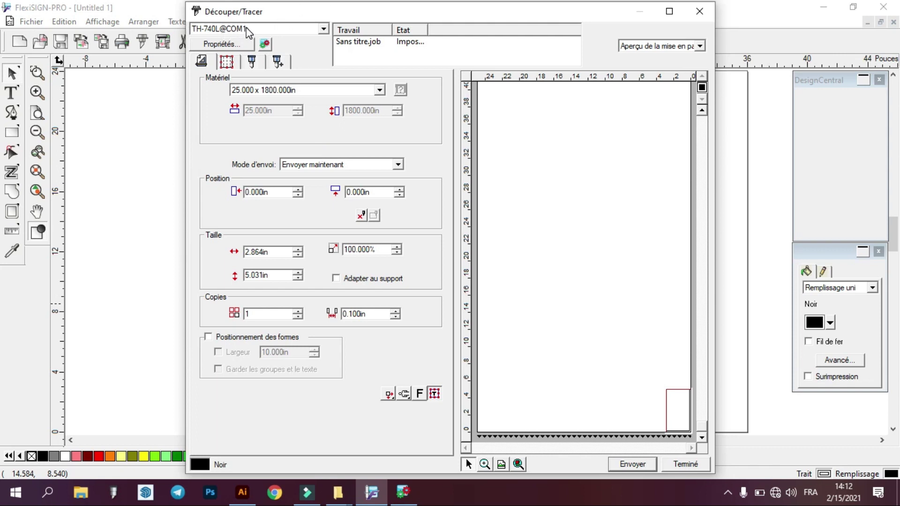
pyautogui.click(706, 14)
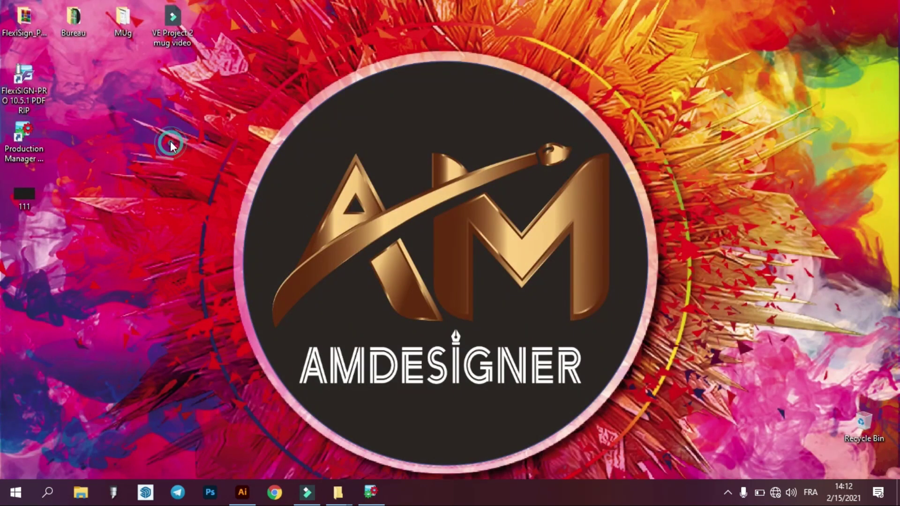
# Open the 3.FTDI_USB Driver folder inside FlexiSign_Pro_10.5 and launch the CDM21216_Setup installer.
pyautogui.rightClick(175, 141)
pyautogui.click(187, 184)
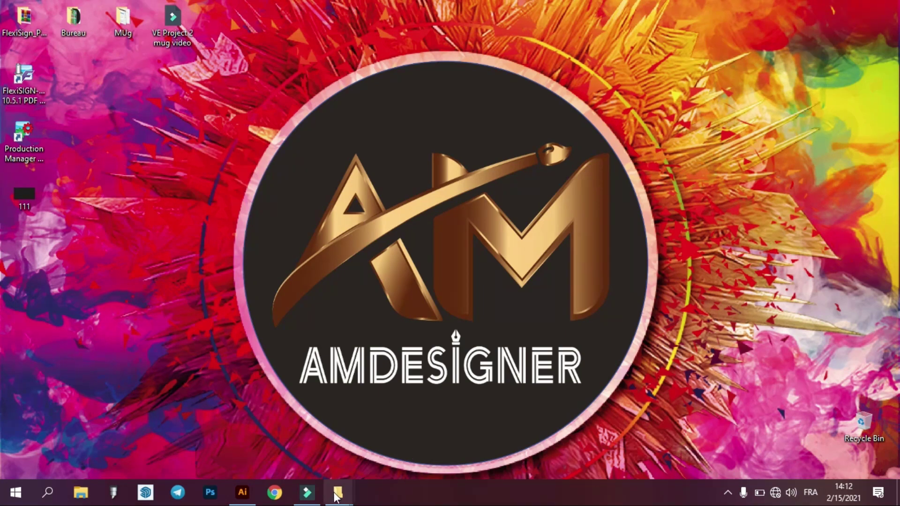
pyautogui.moveTo(338, 495)
pyautogui.click(431, 406)
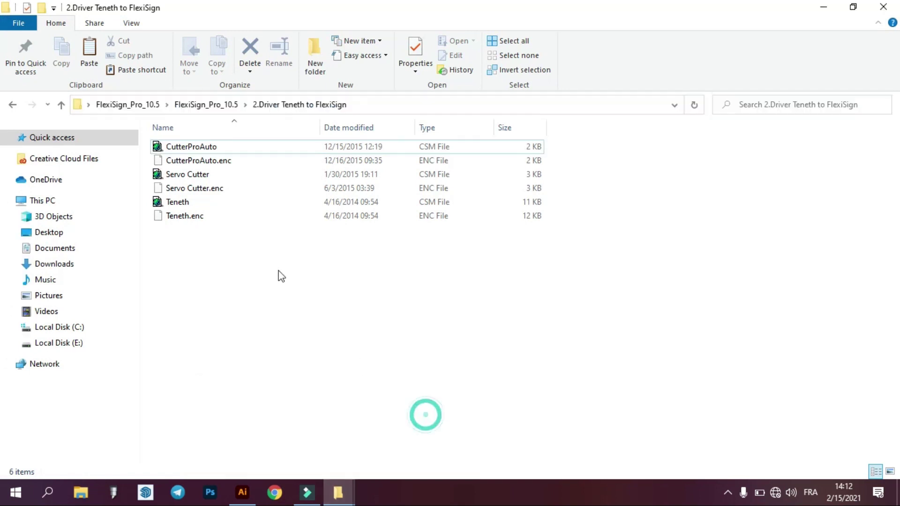
pyautogui.click(13, 104)
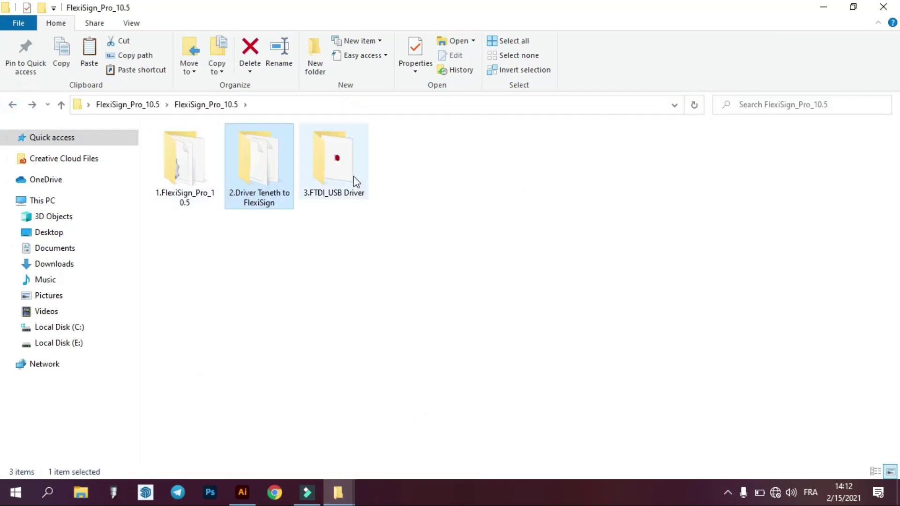
pyautogui.doubleClick(362, 187)
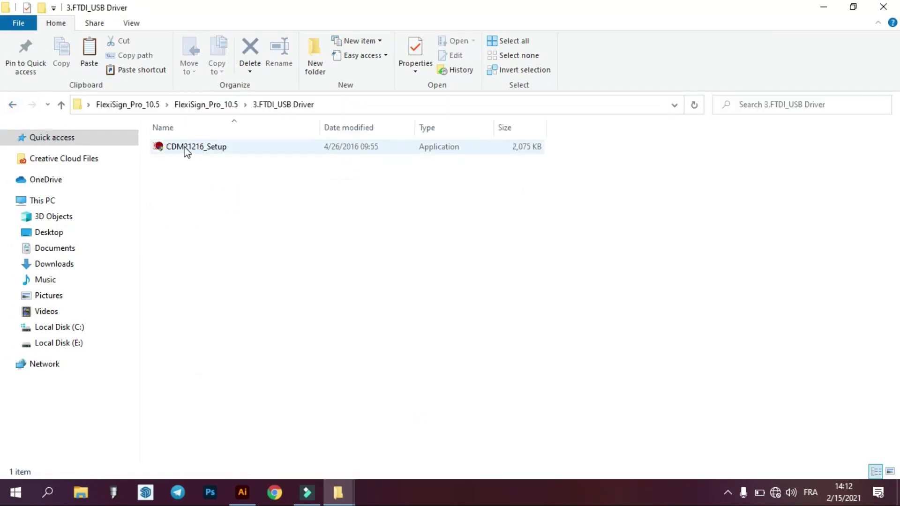
pyautogui.click(185, 149)
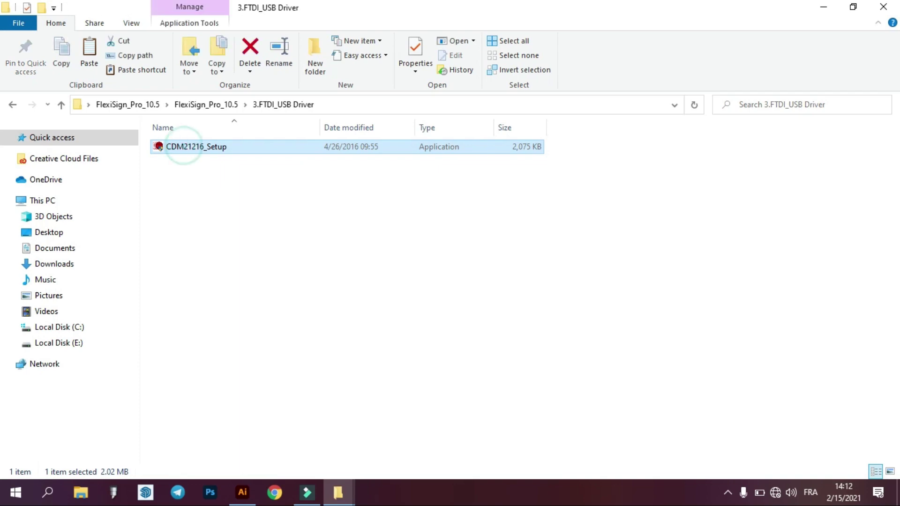
pyautogui.doubleClick(184, 148)
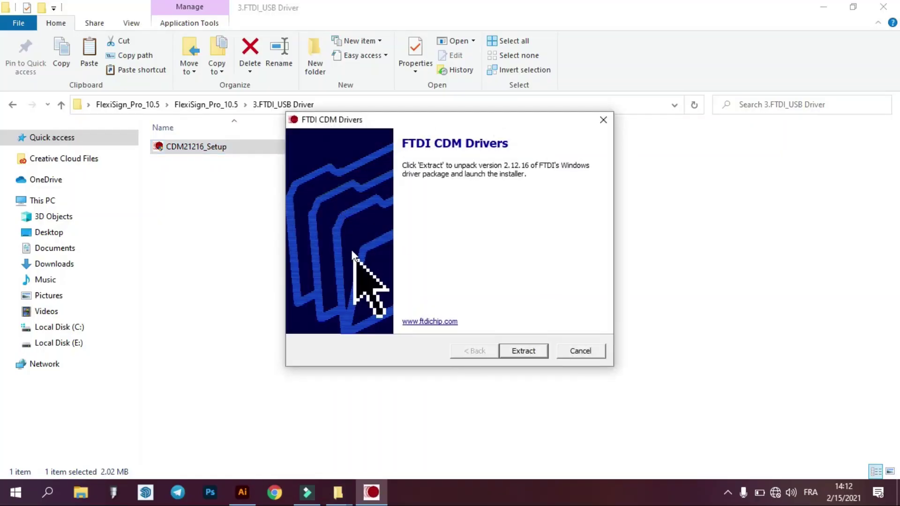
# Extract the FTDI CDM drivers, accept the license agreement, finish the driver installation wizard and return to the desktop.
pyautogui.click(502, 356)
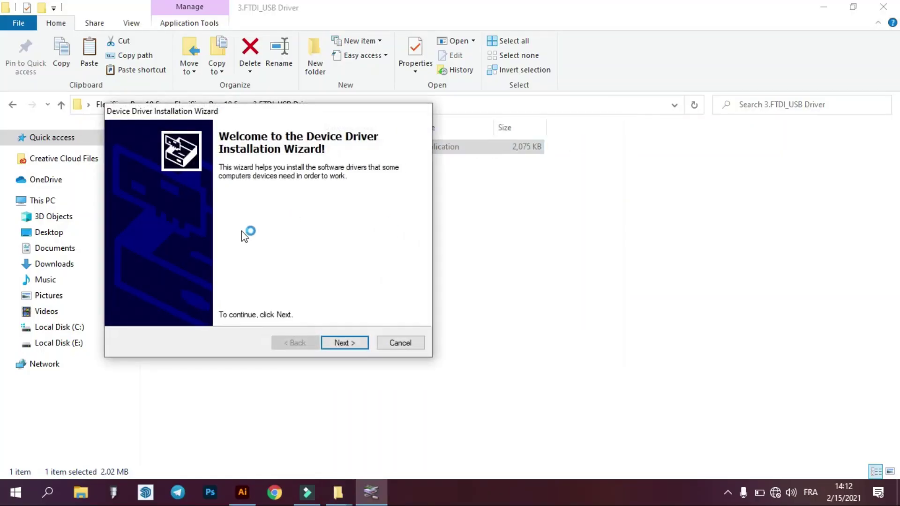
pyautogui.click(342, 345)
pyautogui.click(231, 294)
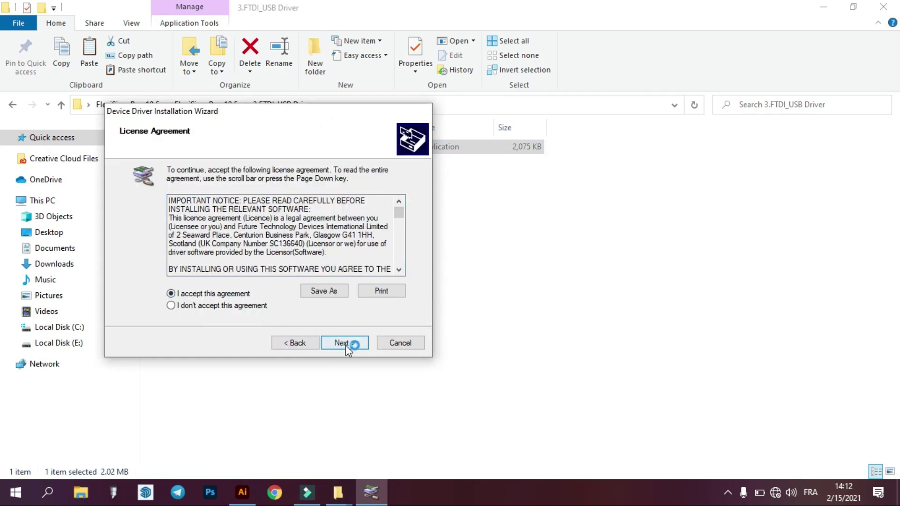
pyautogui.click(345, 346)
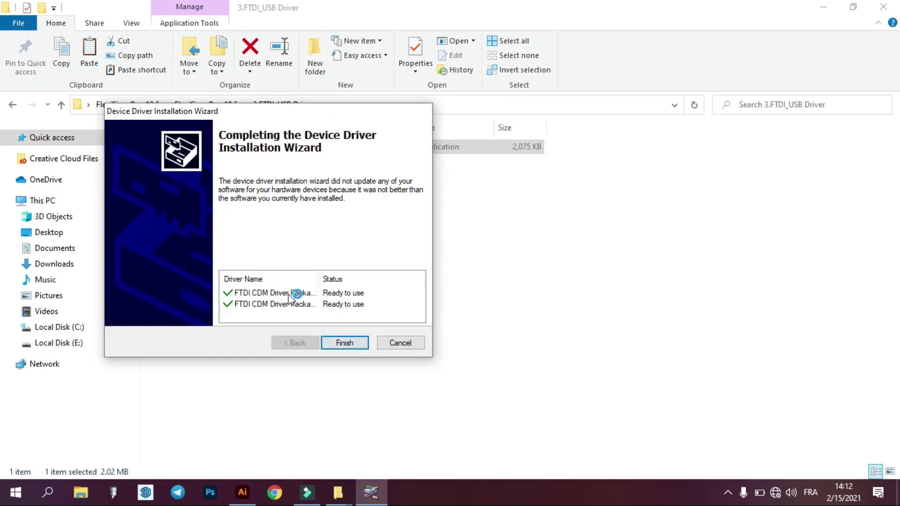
pyautogui.click(340, 342)
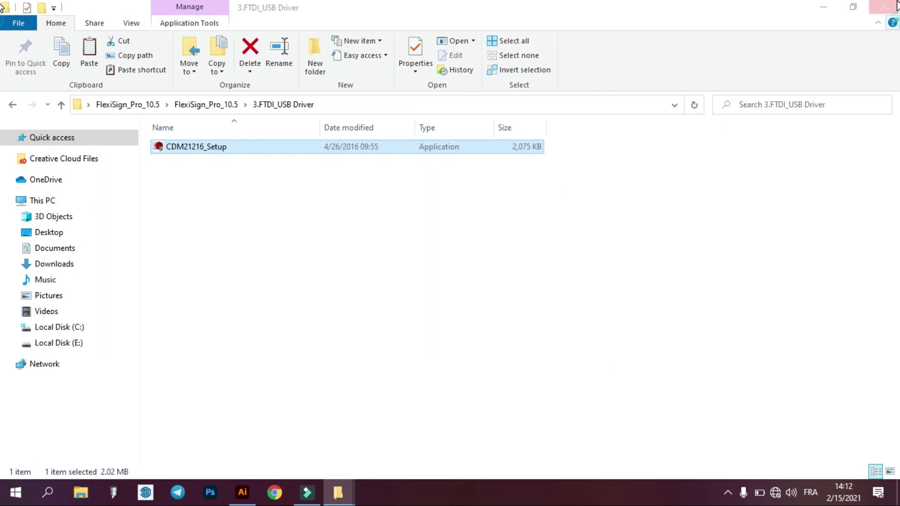
pyautogui.press('super+d')
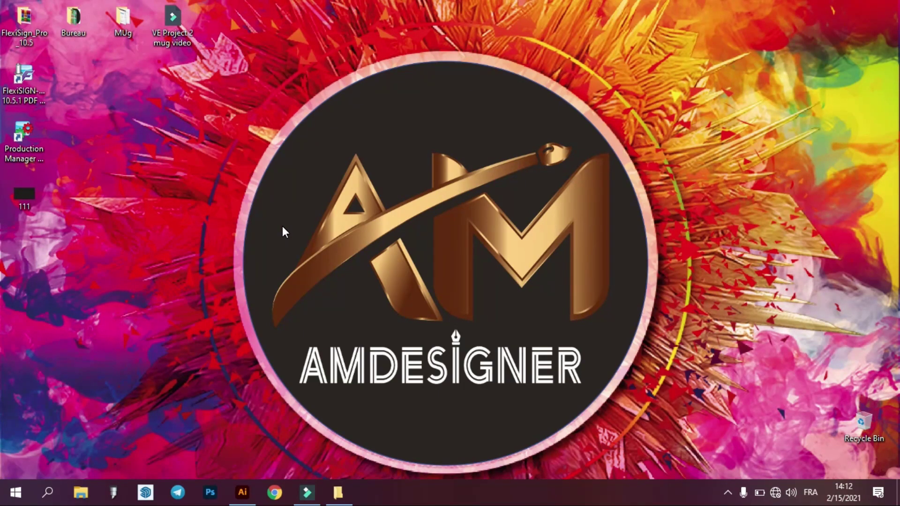
# Relaunch FlexiSIGN-PRO, dismiss the tip of the day and import the 111 file in the upper-left area of the page.
pyautogui.doubleClick(23, 76)
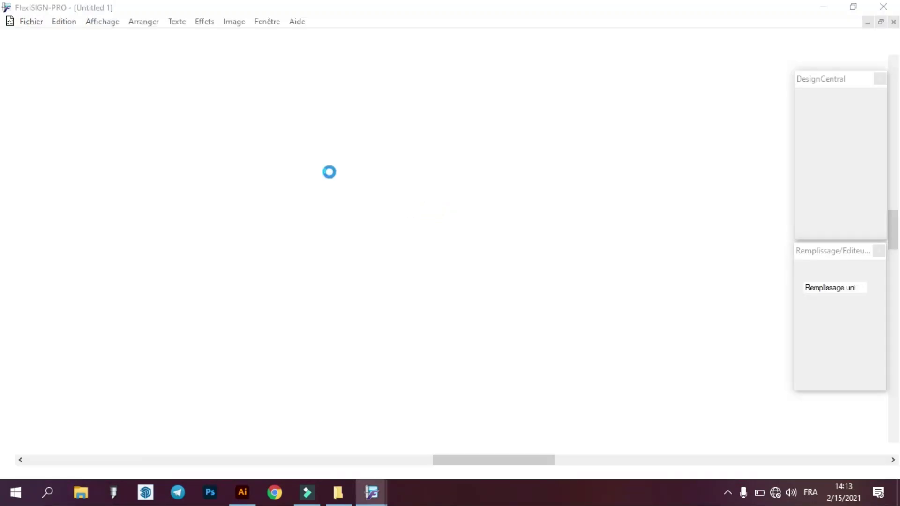
pyautogui.click(570, 333)
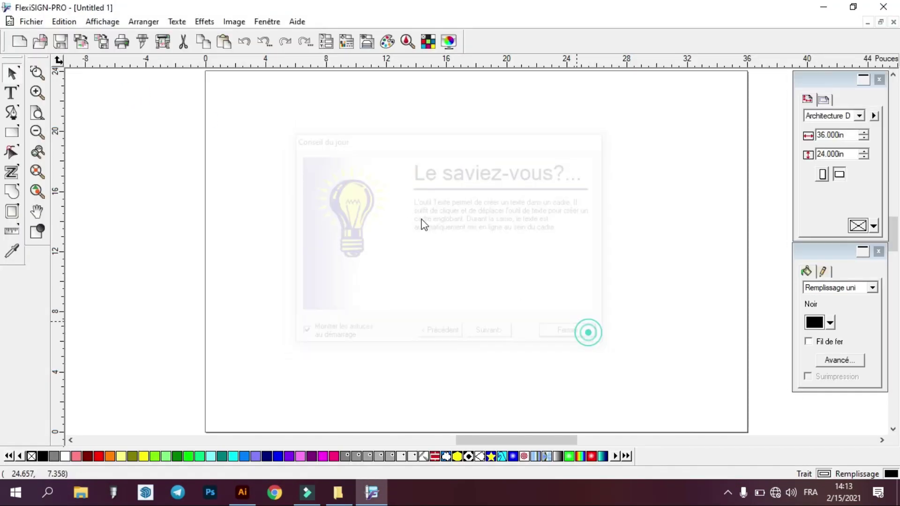
pyautogui.rightClick(297, 104)
pyautogui.click(360, 249)
pyautogui.doubleClick(327, 103)
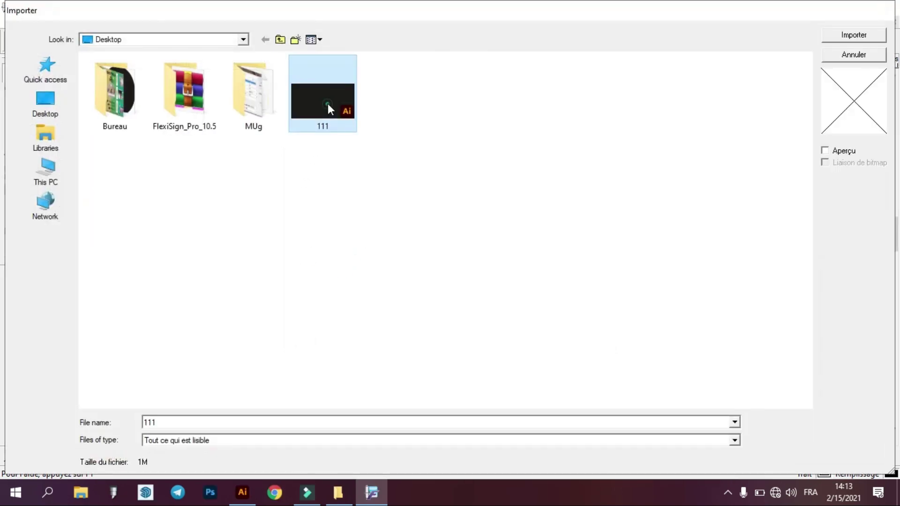
pyautogui.click(294, 143)
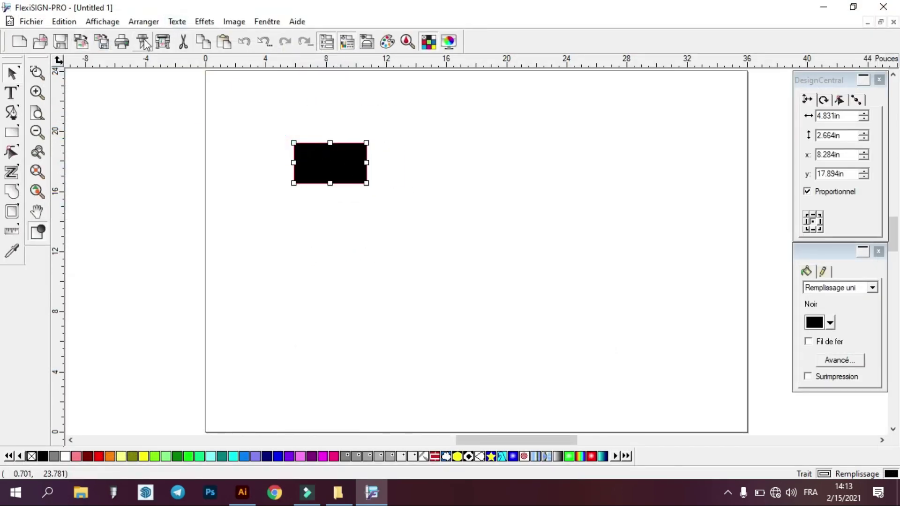
# Start cutting the imported rectangle, send it to the TH-740L on COM1 and open its job status in the Production Manager.
pyautogui.click(217, 80)
pyautogui.click(144, 49)
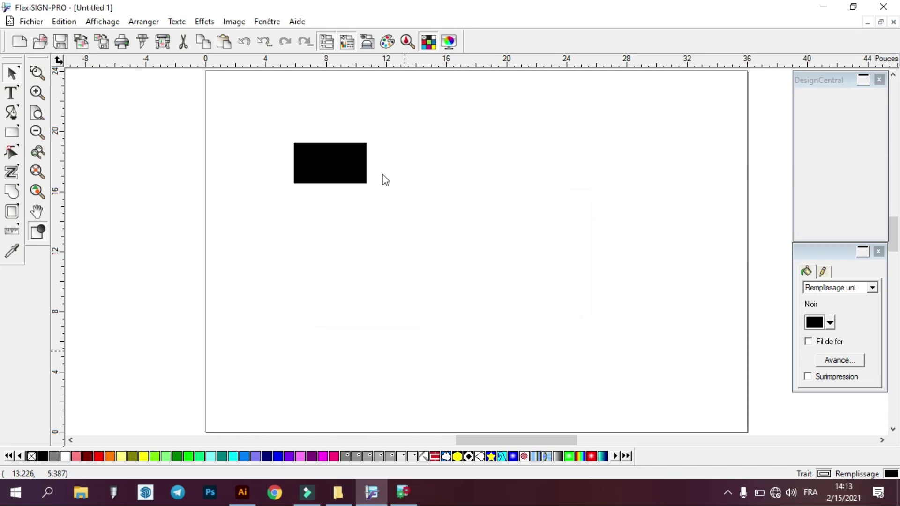
pyautogui.click(406, 491)
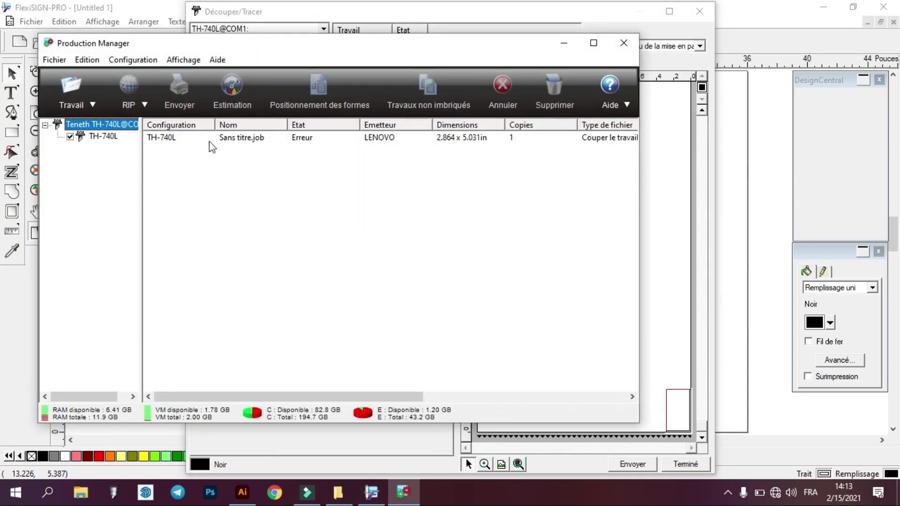
pyautogui.click(565, 48)
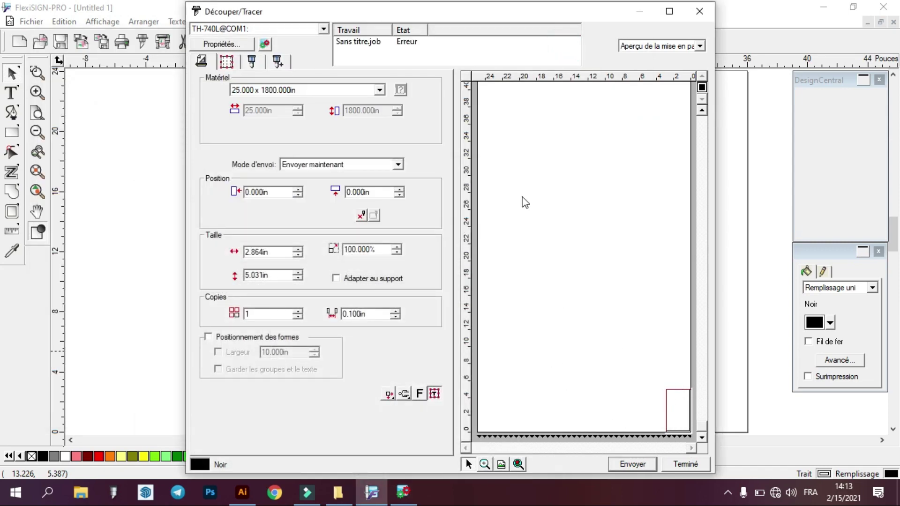
pyautogui.click(628, 465)
pyautogui.doubleClick(415, 53)
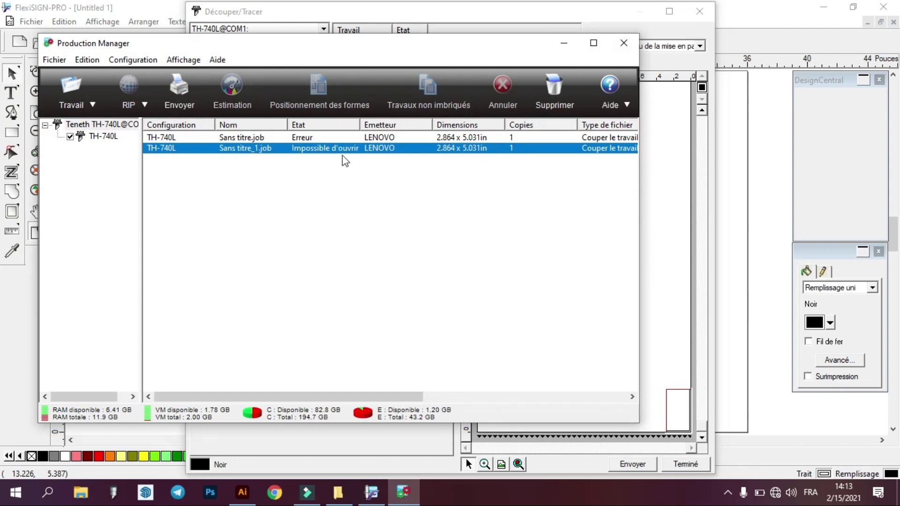
# Close the Production Manager, dismiss the disconnection warnings, and close the Découper/Tracer window and FlexiSIGN-PRO.
pyautogui.click(624, 43)
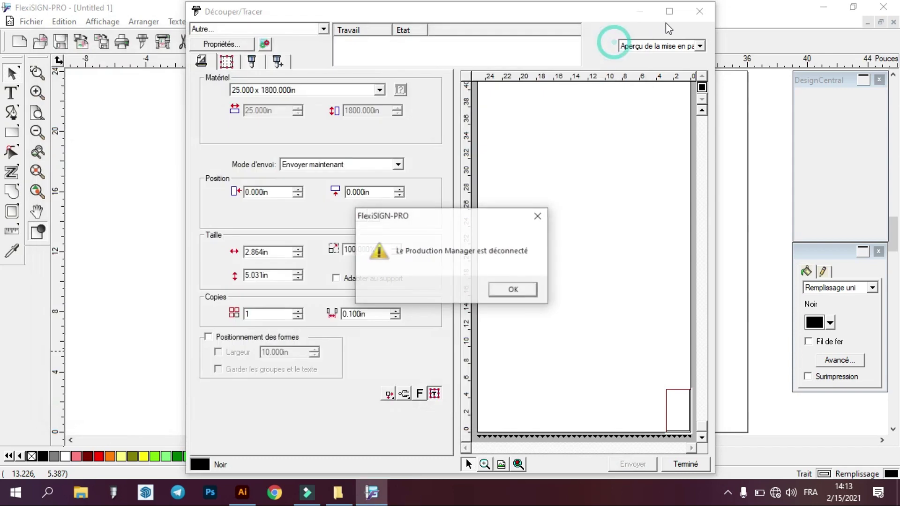
pyautogui.click(522, 290)
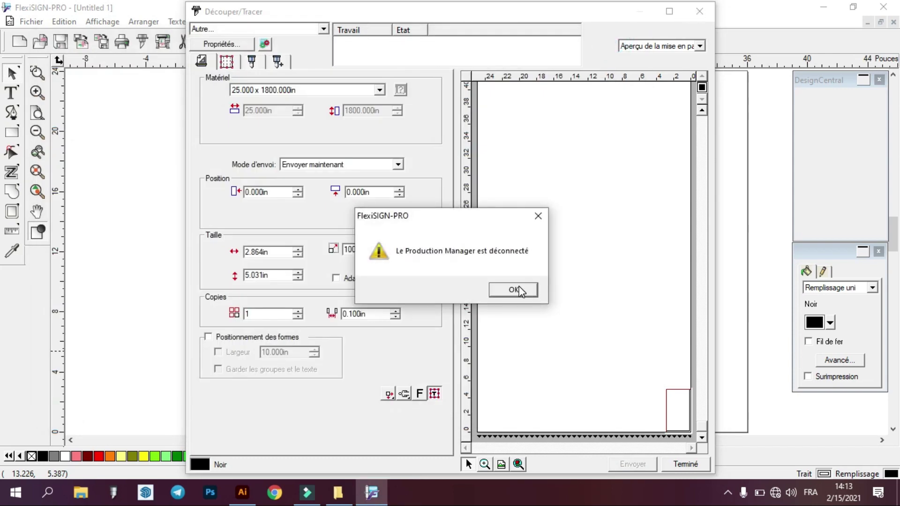
pyautogui.click(515, 284)
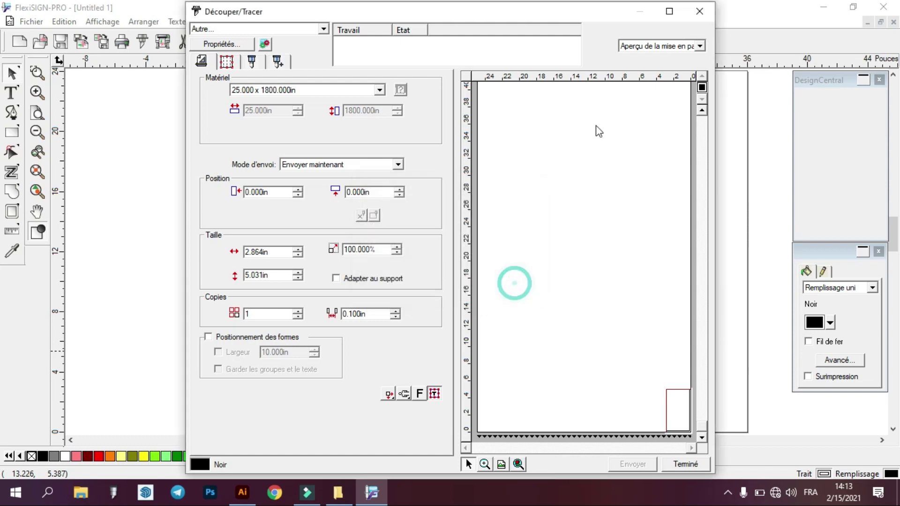
pyautogui.click(698, 11)
pyautogui.click(871, 10)
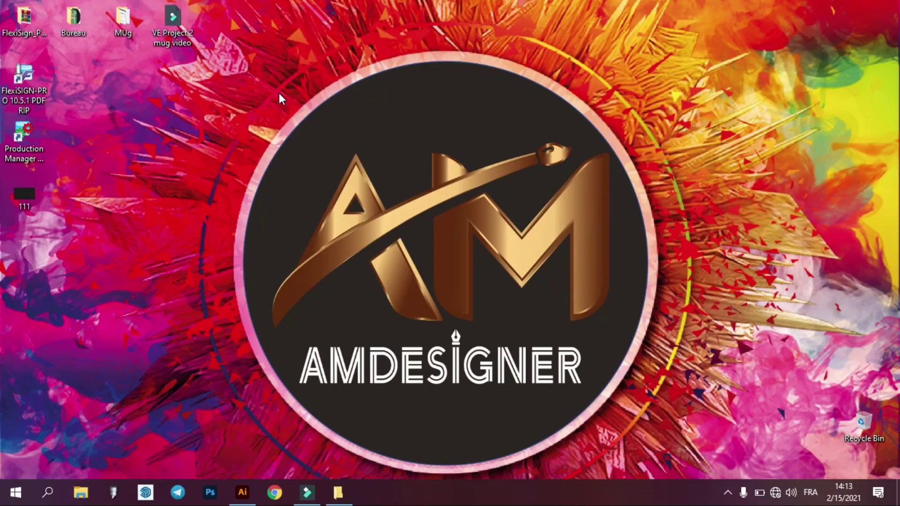
# Examine the computer's COM and LPT ports in Device Manager for the USB serial port number, and minimize the open windows.
pyautogui.click(338, 492)
pyautogui.click(68, 404)
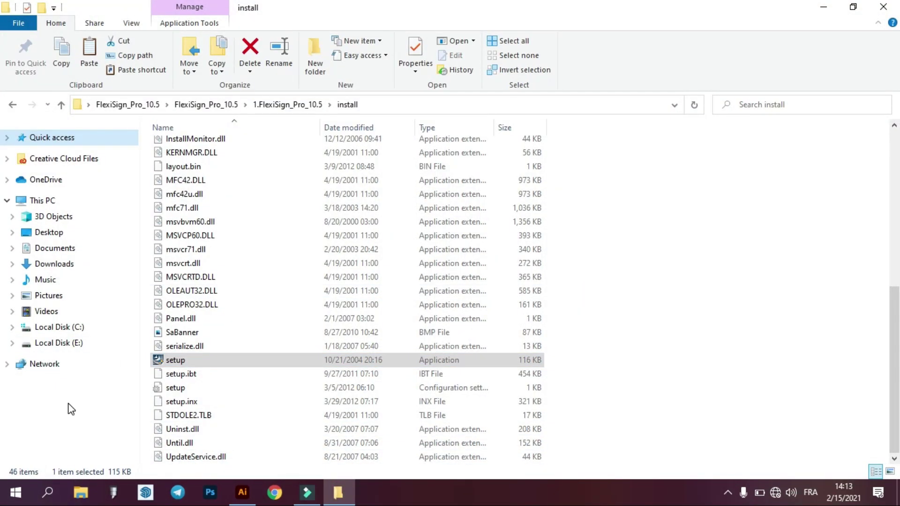
pyautogui.rightClick(52, 204)
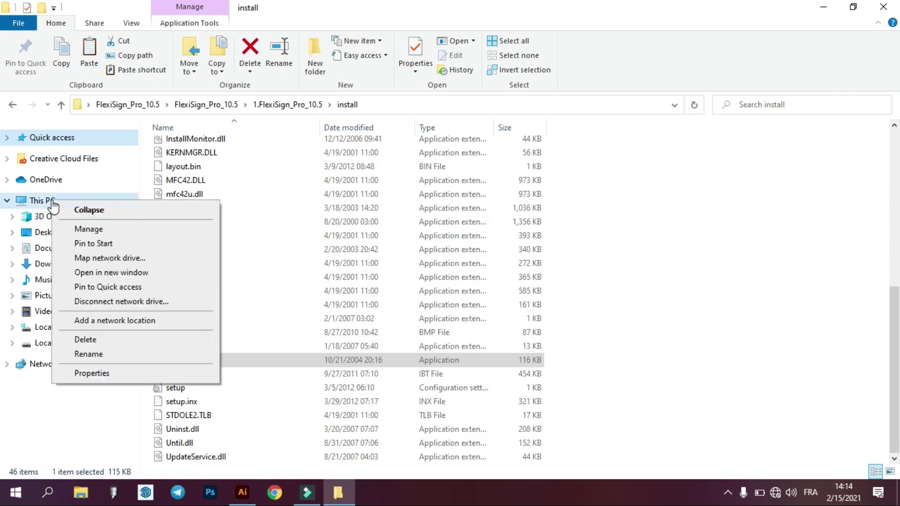
pyautogui.click(99, 231)
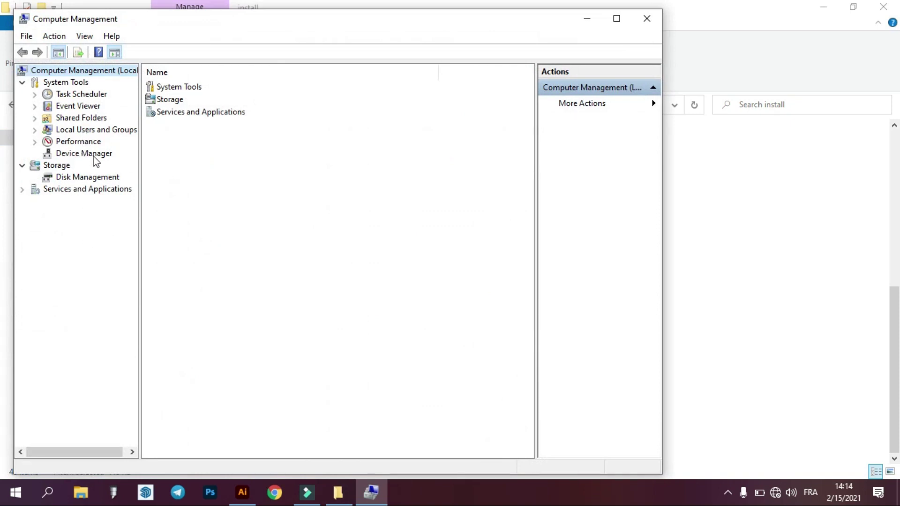
pyautogui.click(80, 154)
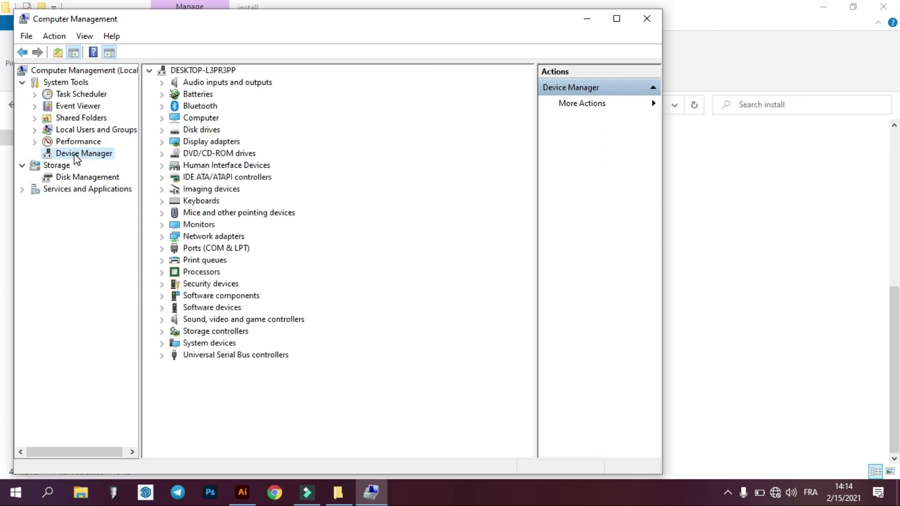
pyautogui.click(162, 249)
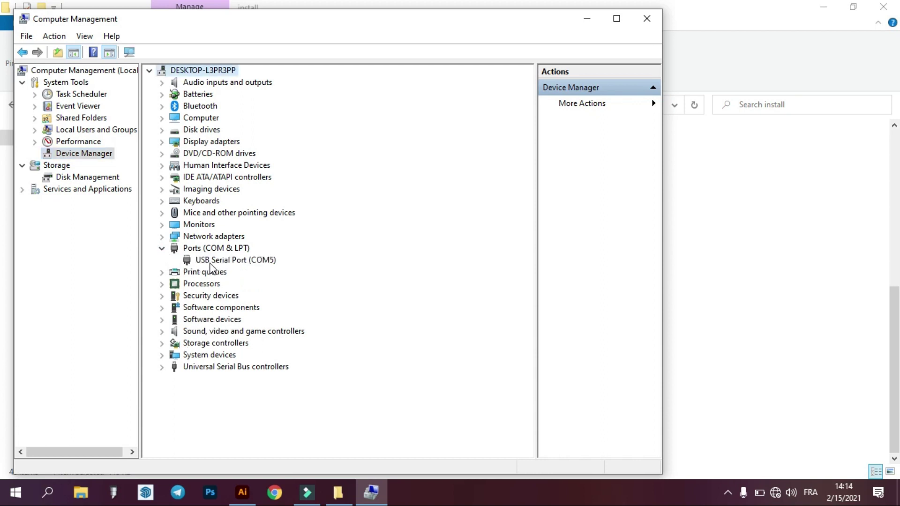
pyautogui.click(263, 264)
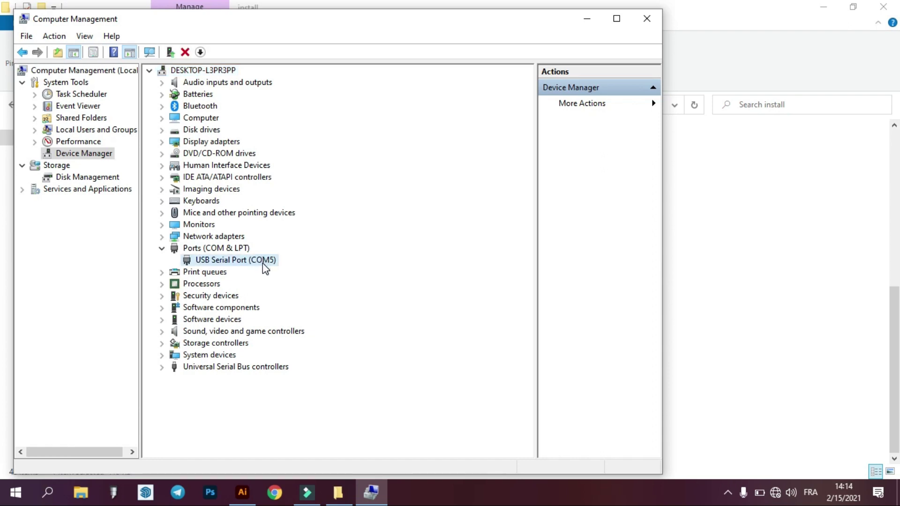
pyautogui.click(587, 21)
pyautogui.click(824, 7)
# Start FlexiSIGN-PRO again, close the tip of the day and place the imported 111 file near the page's upper-left area.
pyautogui.doubleClick(25, 92)
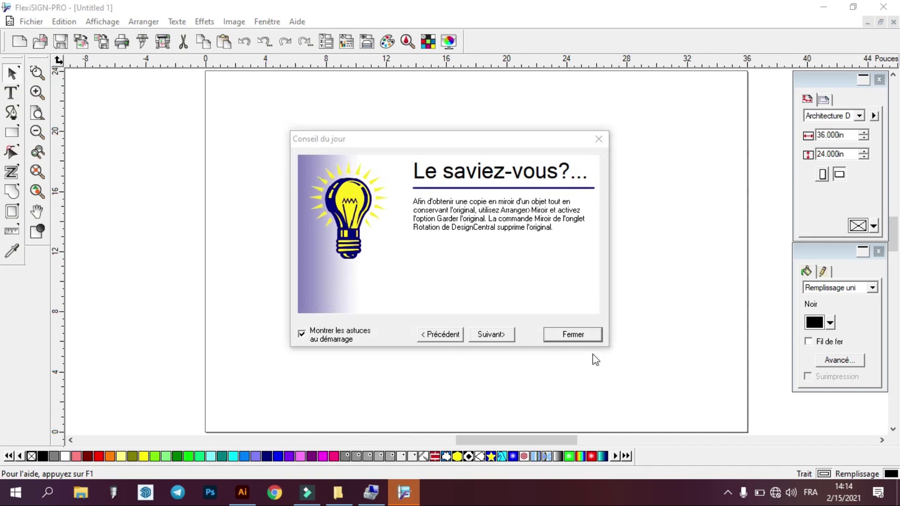
pyautogui.click(577, 334)
pyautogui.rightClick(415, 169)
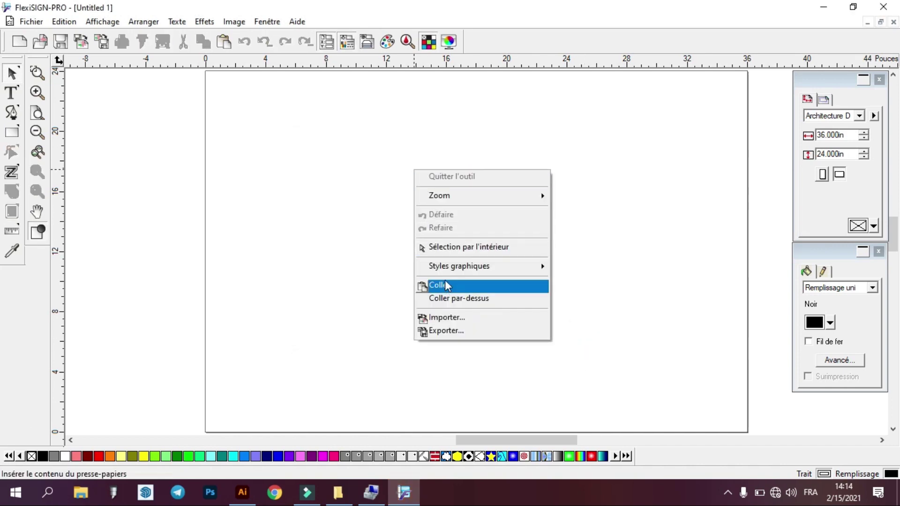
pyautogui.click(449, 317)
pyautogui.click(323, 101)
pyautogui.doubleClick(323, 101)
pyautogui.click(302, 124)
# Open the Découper/Tracer window for the rectangle on the page and launch the Production Manager from it.
pyautogui.click(140, 41)
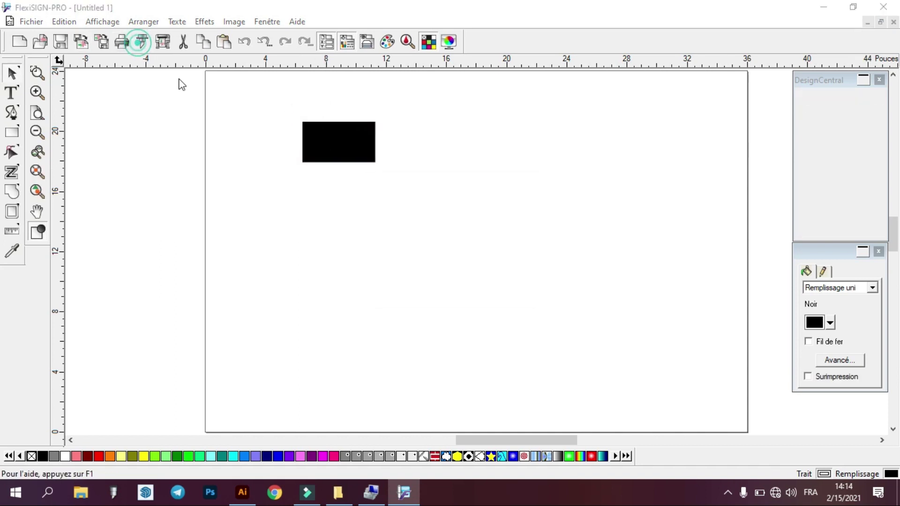
pyautogui.click(450, 286)
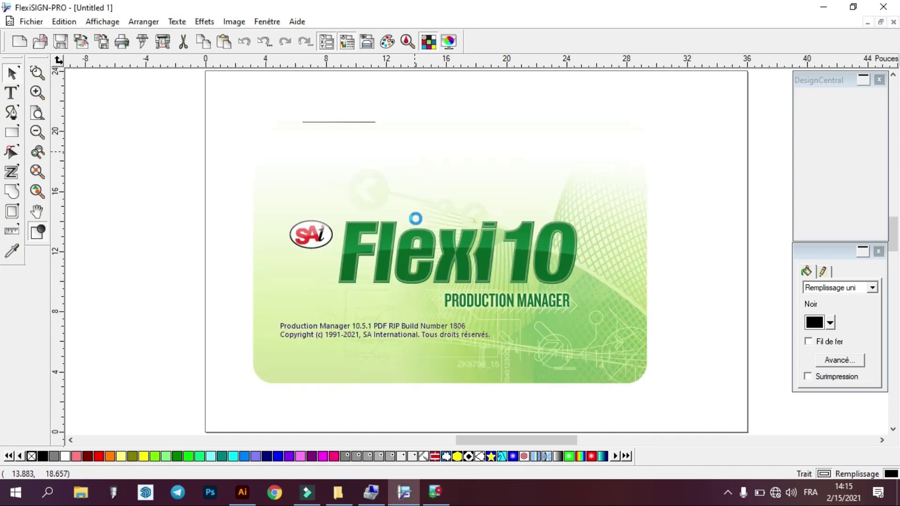
pyautogui.click(265, 43)
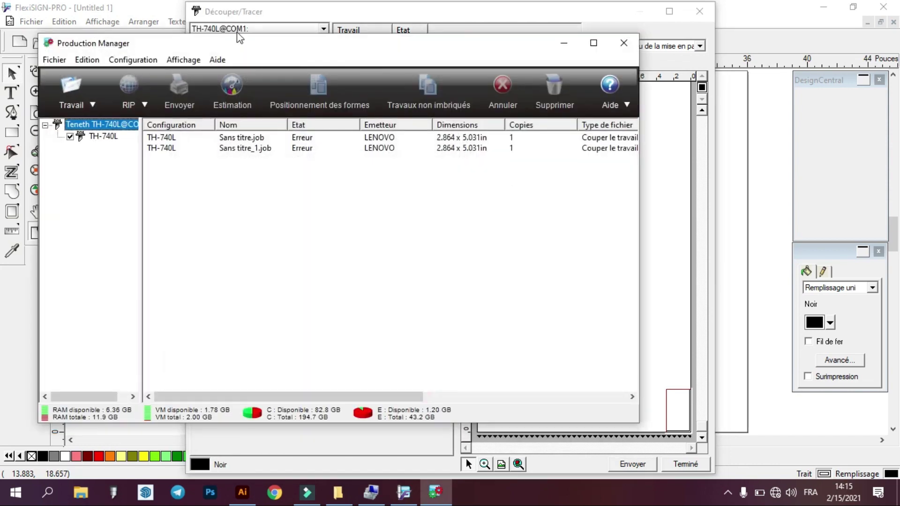
# Delete the Teneth TH-740L device on COM1 and all its associated settings from the Production Manager.
pyautogui.click(132, 124)
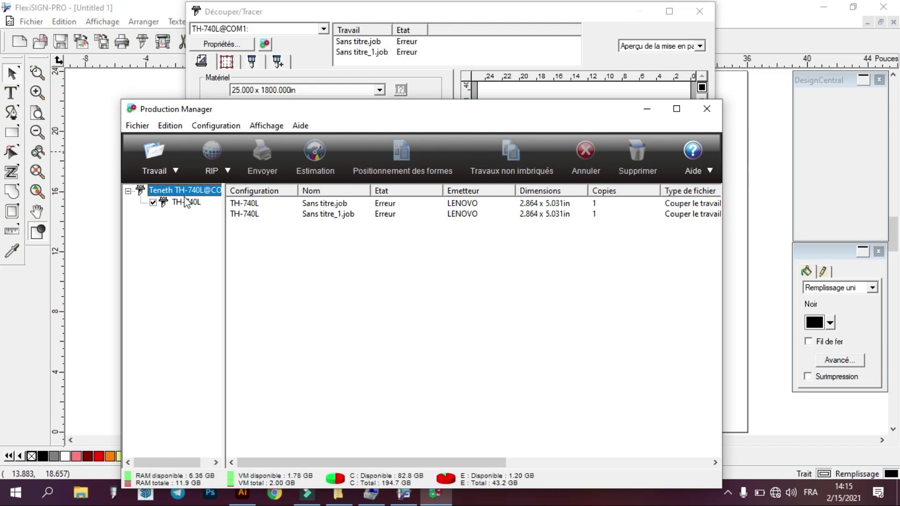
pyautogui.click(637, 154)
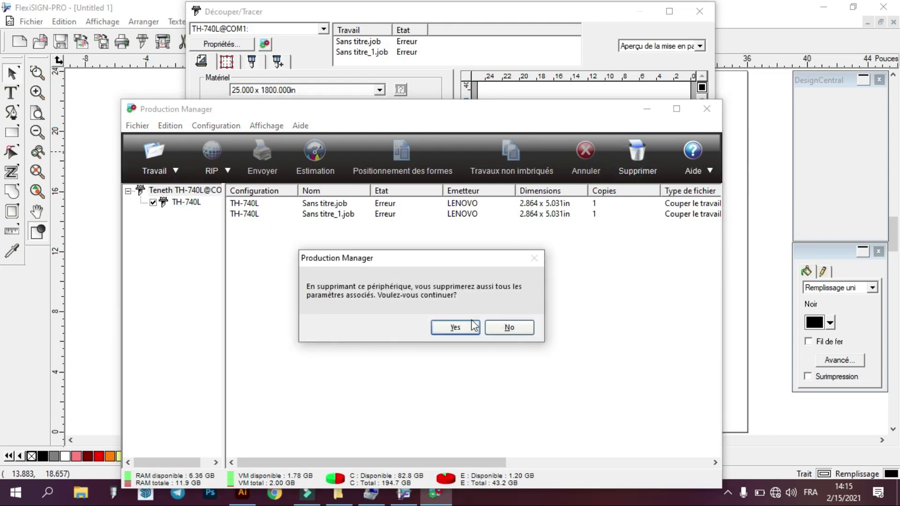
pyautogui.click(455, 327)
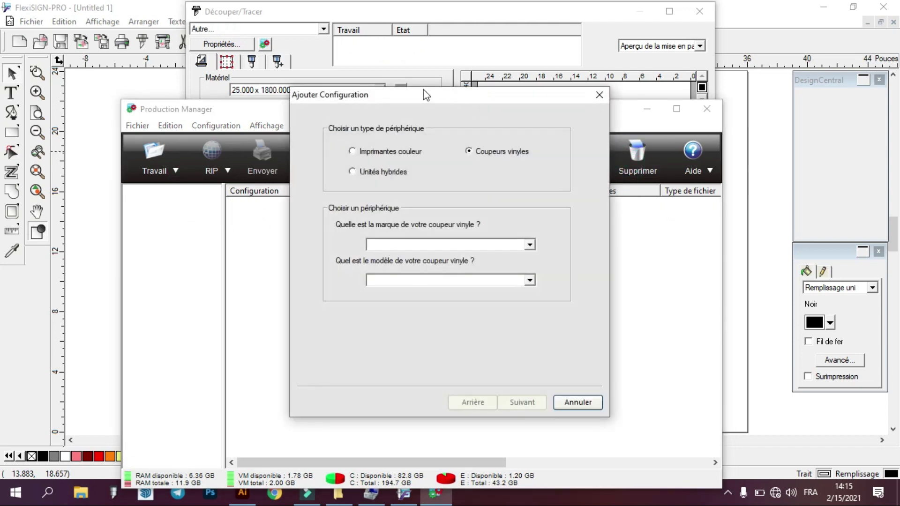
# Add a vinyl cutter configuration for the Teneth TH-740L, connected through COM5.
pyautogui.click(519, 244)
pyautogui.scroll(-20, 476, 355)
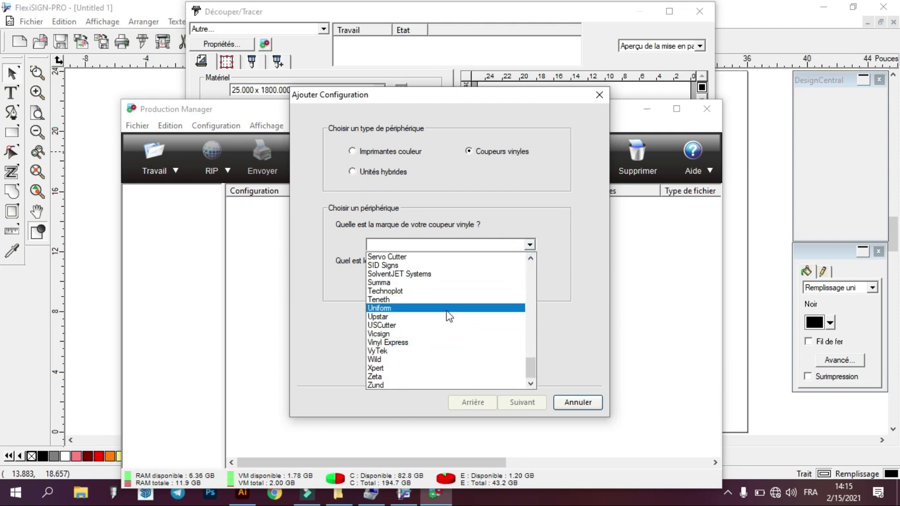
pyautogui.click(466, 299)
pyautogui.click(467, 280)
pyautogui.click(398, 401)
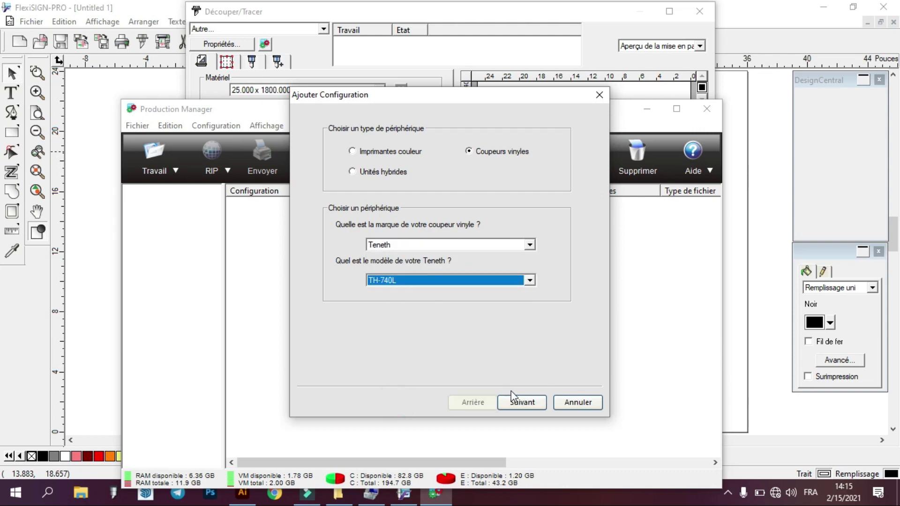
pyautogui.click(522, 403)
pyautogui.click(385, 213)
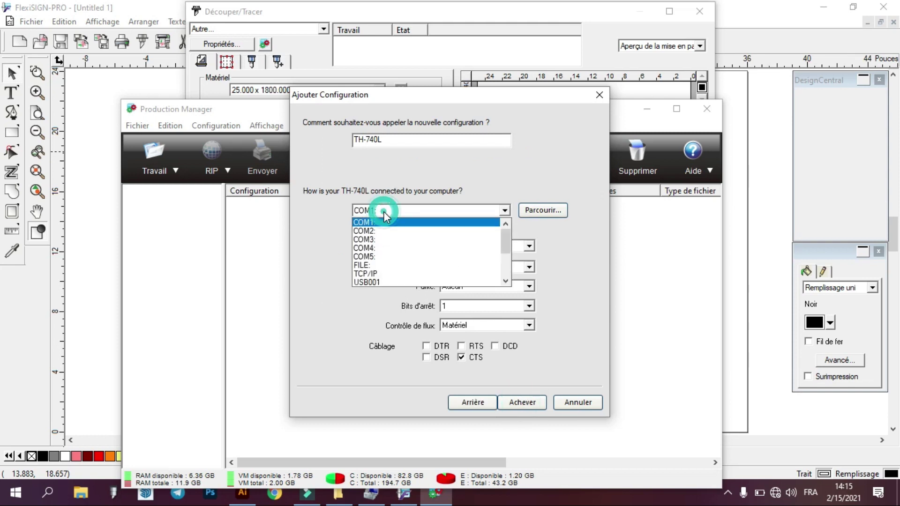
pyautogui.click(387, 257)
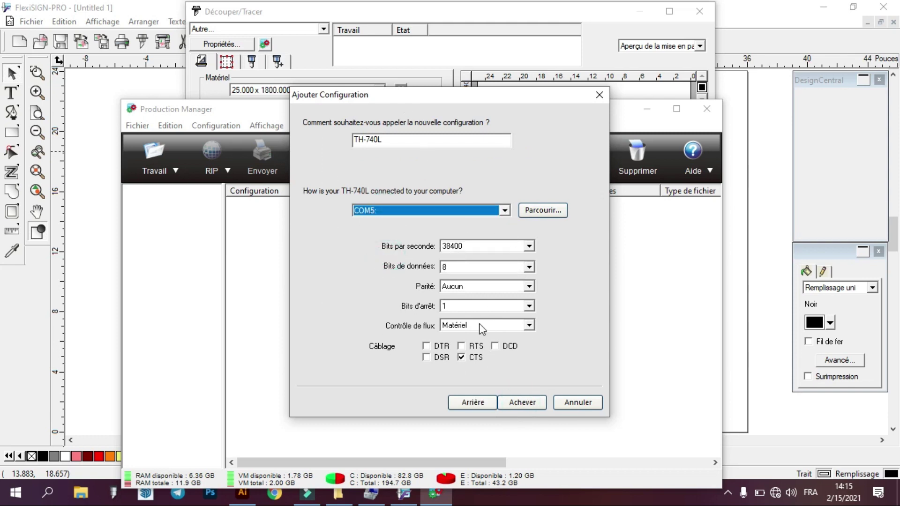
pyautogui.click(523, 403)
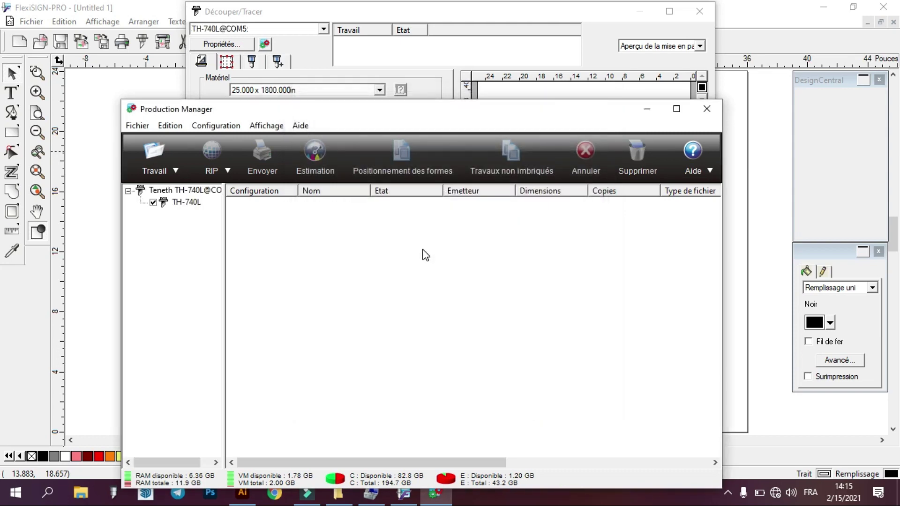
# Minimize the Production Manager, send the rectangle to the TH-740L on COM5 and close the Découper/Tracer window.
pyautogui.click(647, 109)
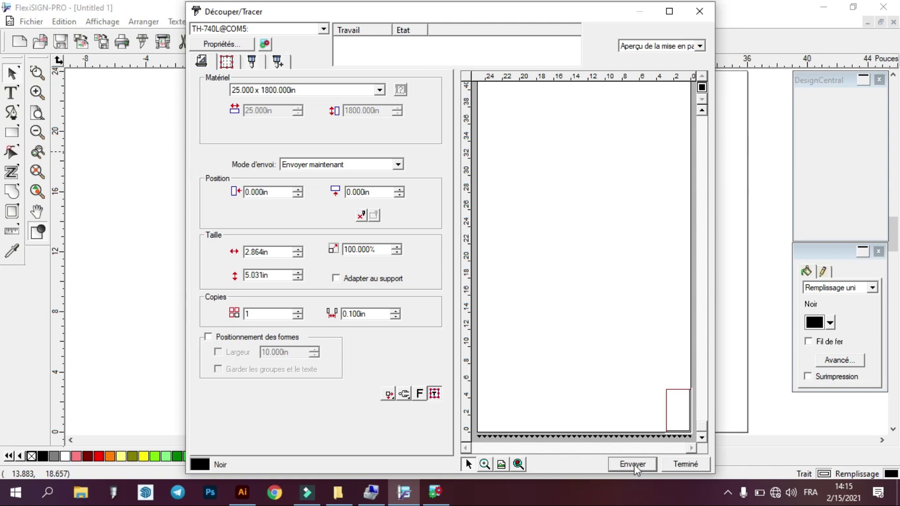
pyautogui.click(634, 467)
pyautogui.click(699, 15)
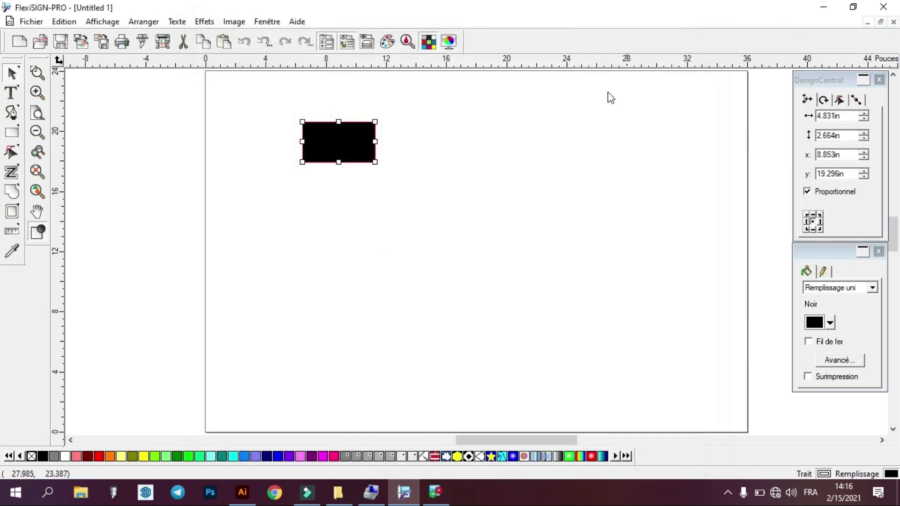
pyautogui.scroll(4, 388, 160)
pyautogui.scroll(-2, 314, 212)
pyautogui.click(267, 226)
pyautogui.scroll(-2, 268, 225)
pyautogui.scroll(2, 267, 225)
pyautogui.scroll(-1, 268, 227)
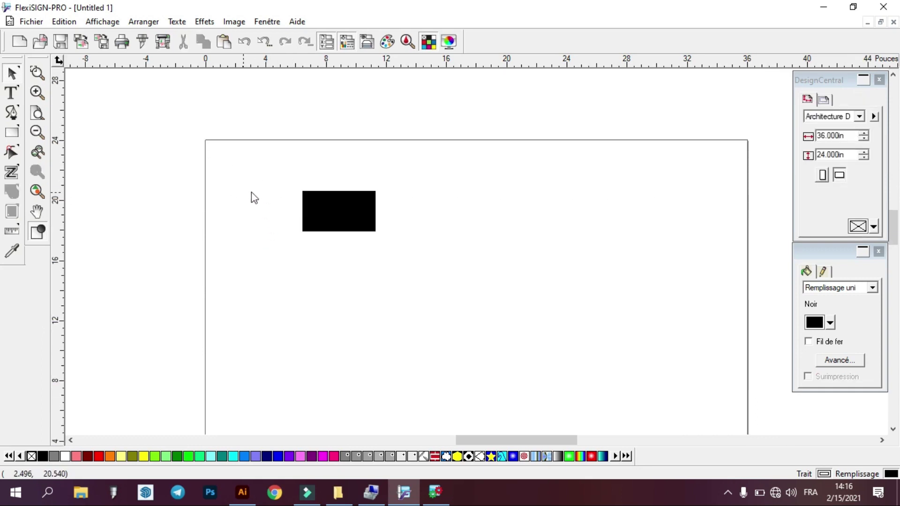
# Create a new document, set its page size to A4 and check its margin settings.
pyautogui.click(19, 40)
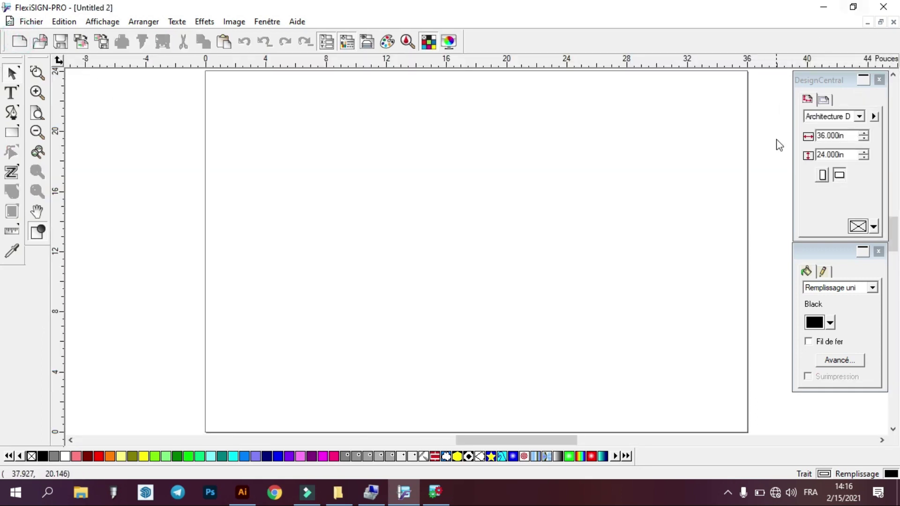
pyautogui.click(849, 118)
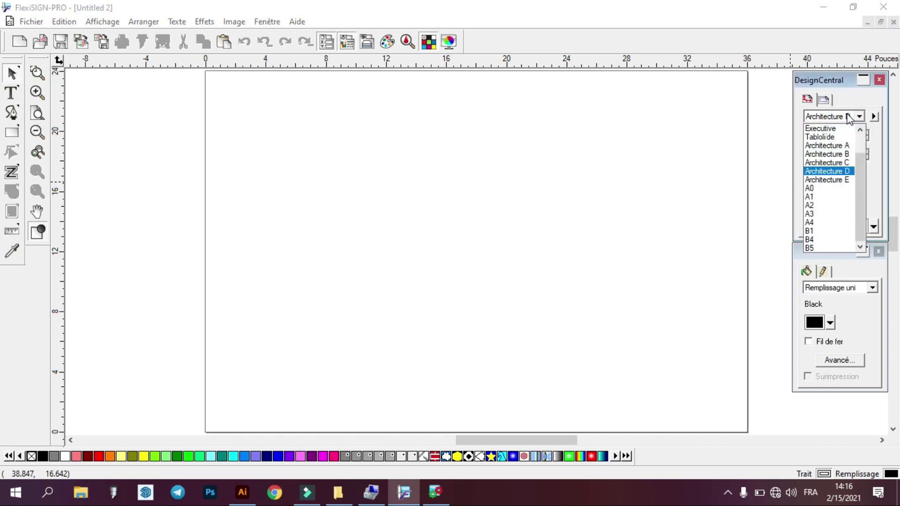
pyautogui.click(828, 222)
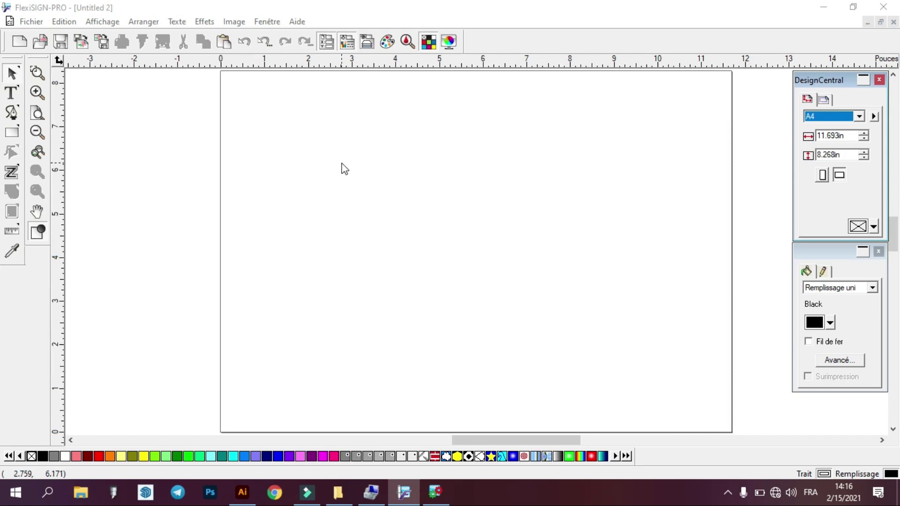
pyautogui.click(824, 99)
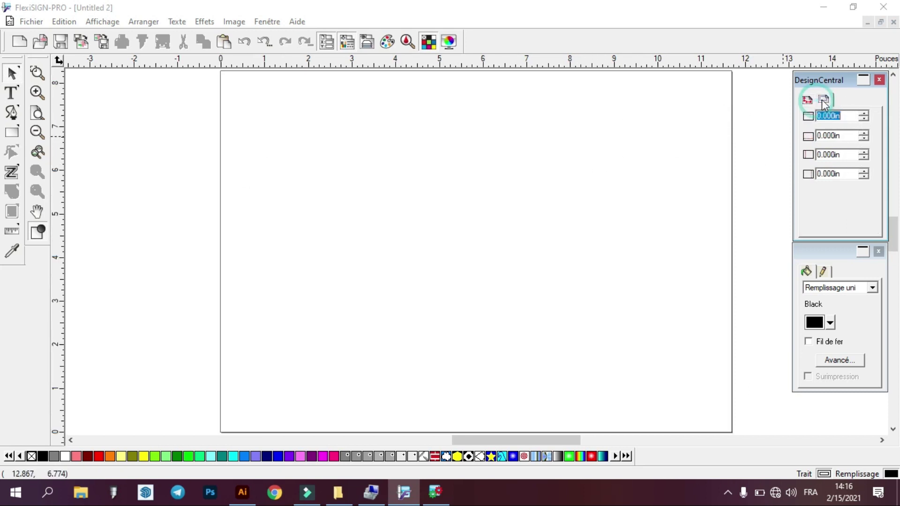
pyautogui.click(808, 99)
# Change the ruler units to centimetres and set the page width to 64 cm.
pyautogui.rightClick(525, 66)
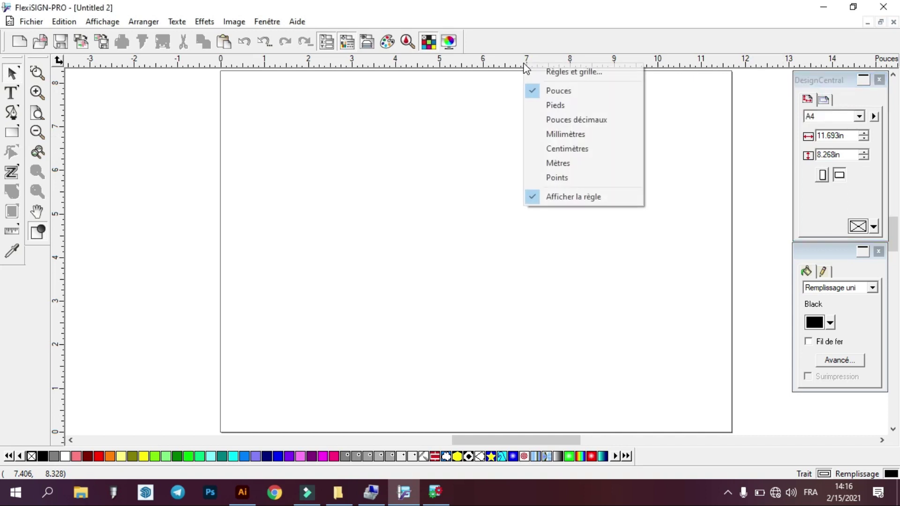
pyautogui.click(605, 148)
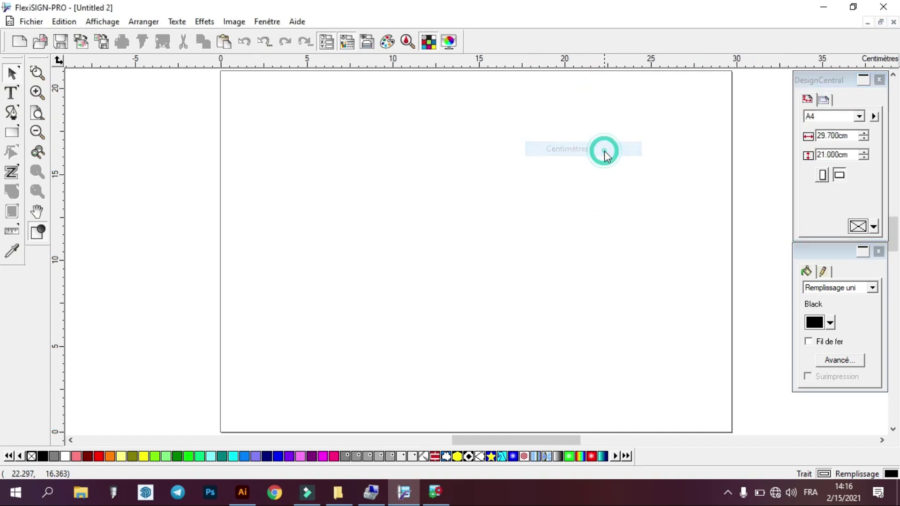
pyautogui.doubleClick(854, 138)
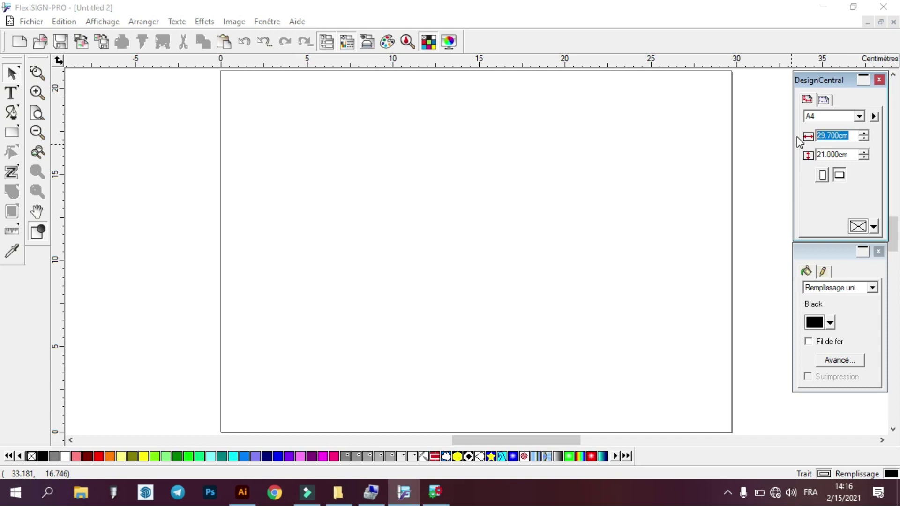
pyautogui.write('64')
pyautogui.doubleClick(844, 154)
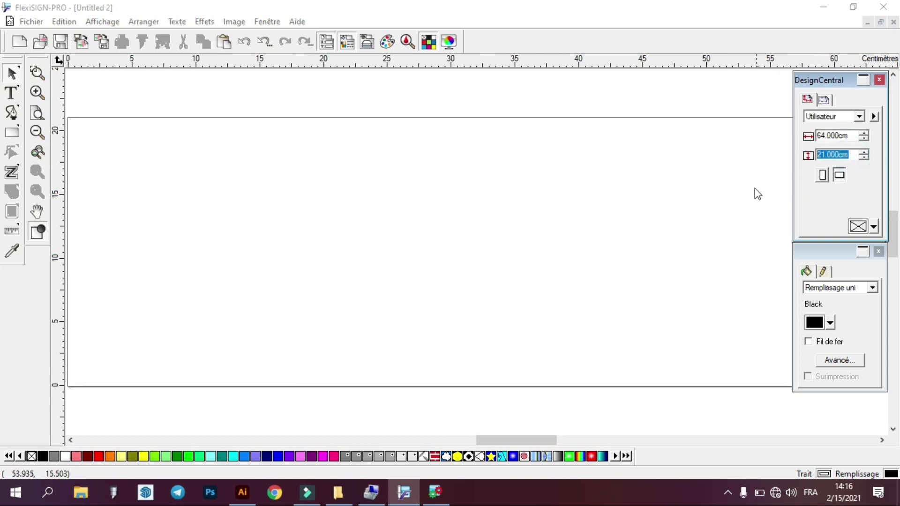
# Close FlexiSIGN-PRO and switch to the 111.ai document in Illustrator.
pyautogui.scroll(-3, 613, 209)
pyautogui.scroll(-7, 523, 229)
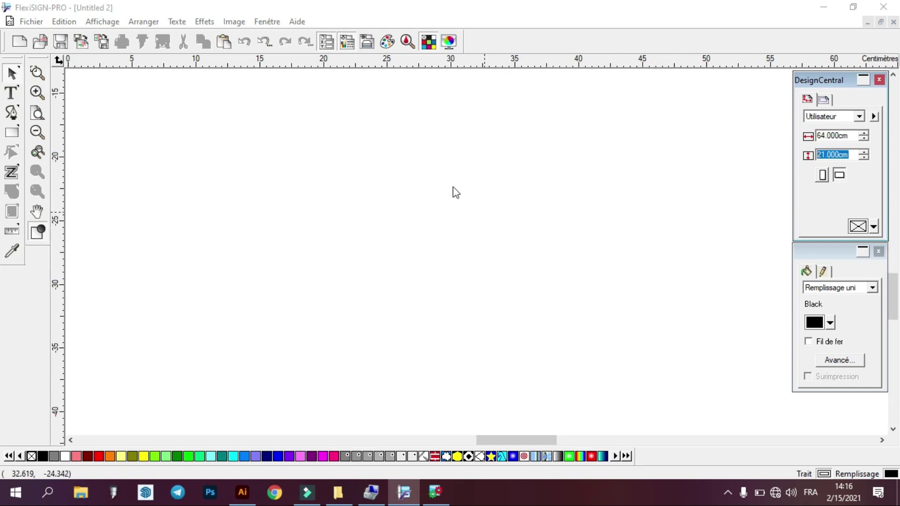
pyautogui.scroll(-5, 399, 211)
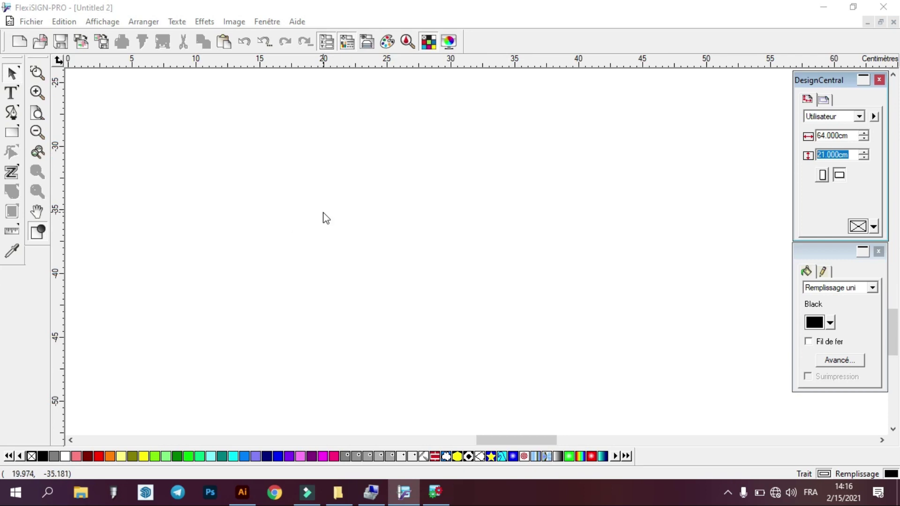
pyautogui.scroll(-5, 327, 218)
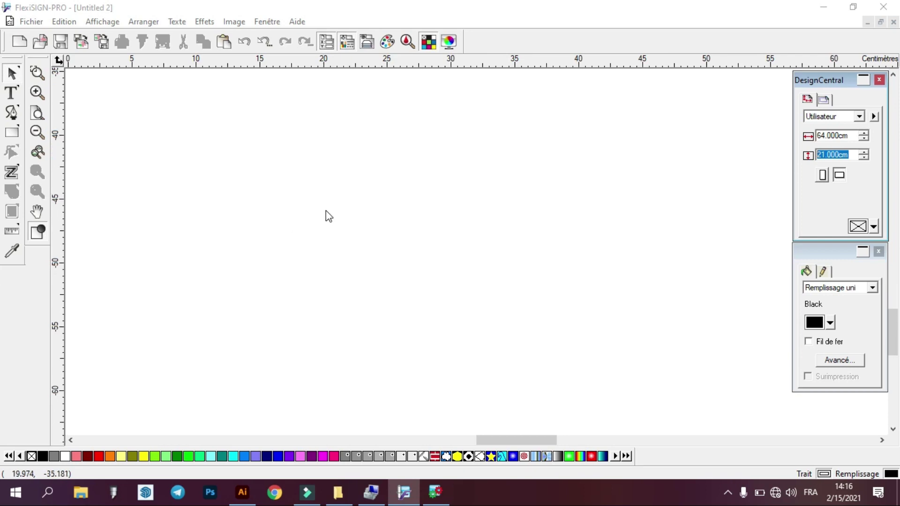
pyautogui.click(884, 7)
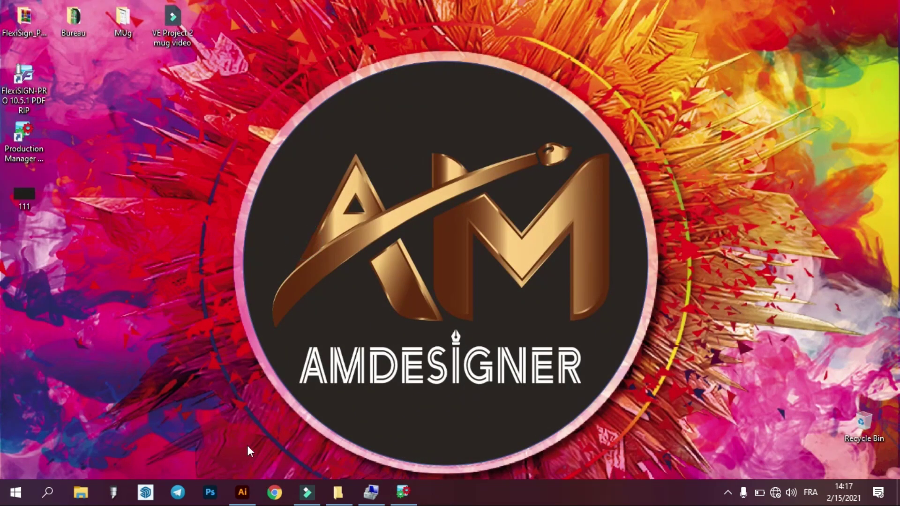
pyautogui.click(243, 493)
pyautogui.click(301, 192)
pyautogui.press('BackSpace')
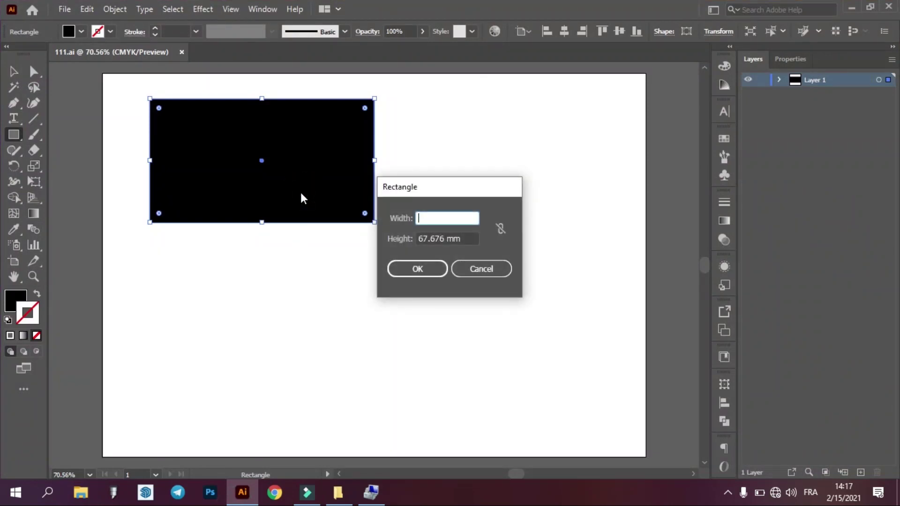
pyautogui.click(486, 263)
# Select the black rectangle on the 111.ai artboard and delete it.
pyautogui.click(13, 71)
pyautogui.click(207, 121)
pyautogui.press('Delete')
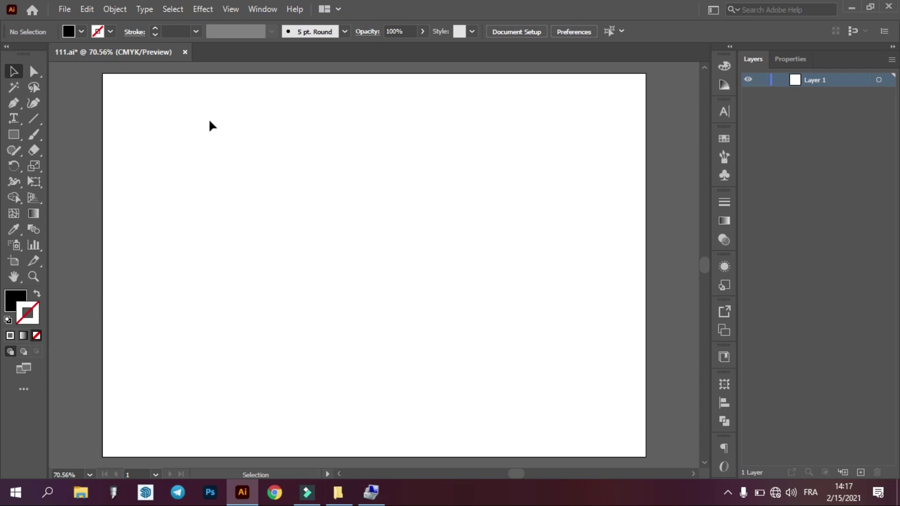
# Draw a large black five-pointed star, move it down within the artboard's upper half, and minimize Illustrator.
pyautogui.click(14, 134)
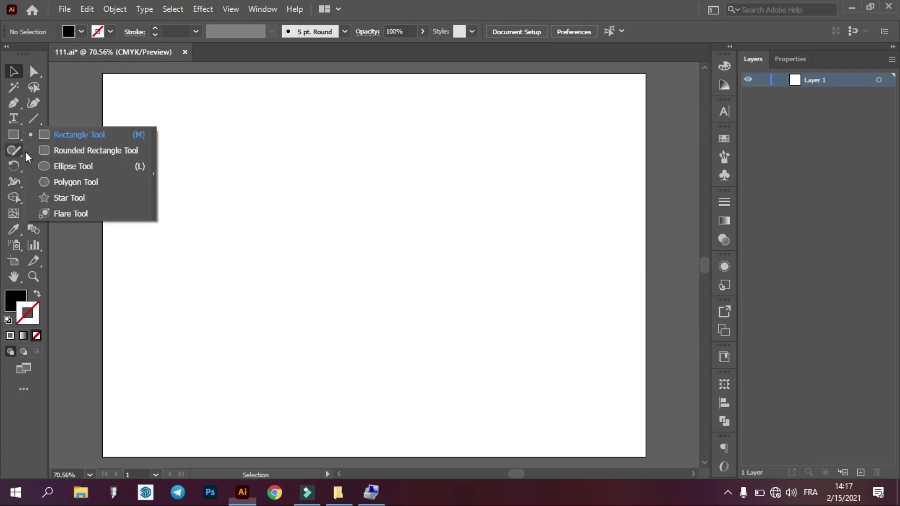
pyautogui.click(68, 197)
pyautogui.moveTo(328, 113); pyautogui.dragTo(407, 200)
pyautogui.click(13, 72)
pyautogui.moveTo(348, 101); pyautogui.dragTo(353, 204)
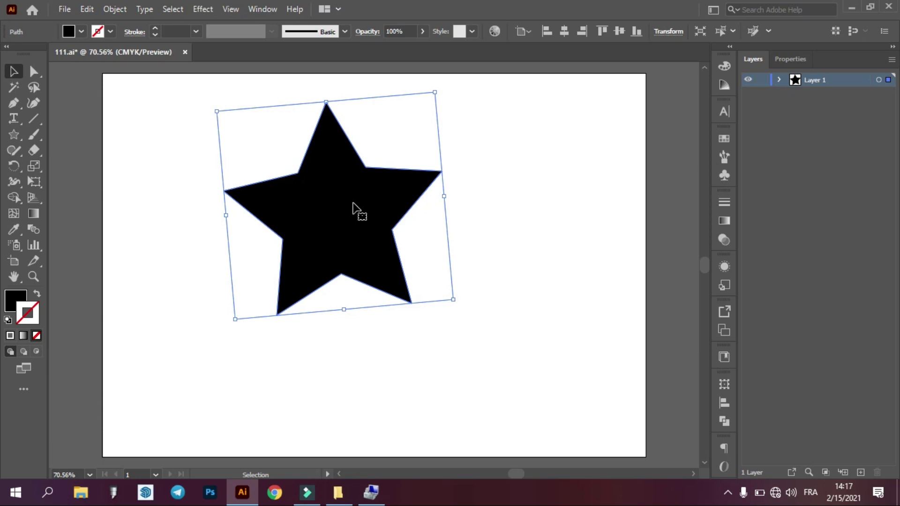
pyautogui.click(852, 8)
# Open the inner FlexiSign_Pro_10.5 folder, look over its program and driver subfolders, and close the window.
pyautogui.doubleClick(39, 43)
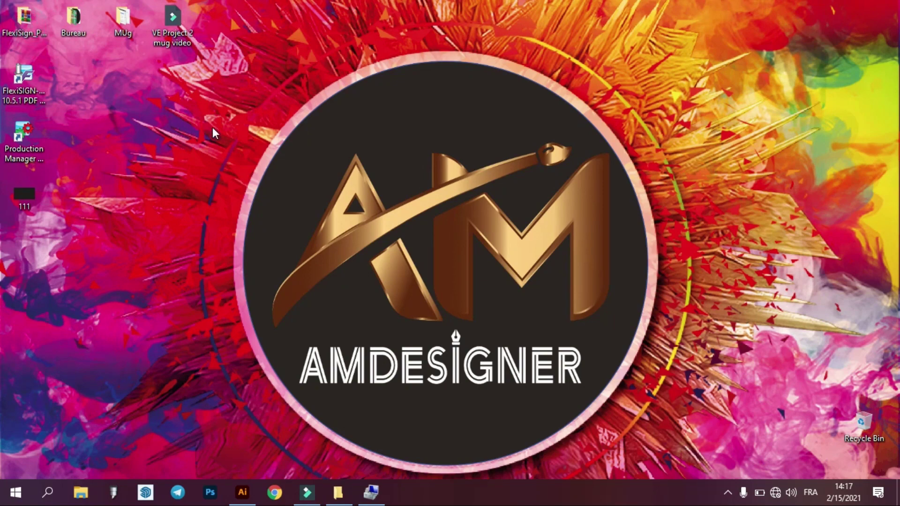
pyautogui.doubleClick(207, 145)
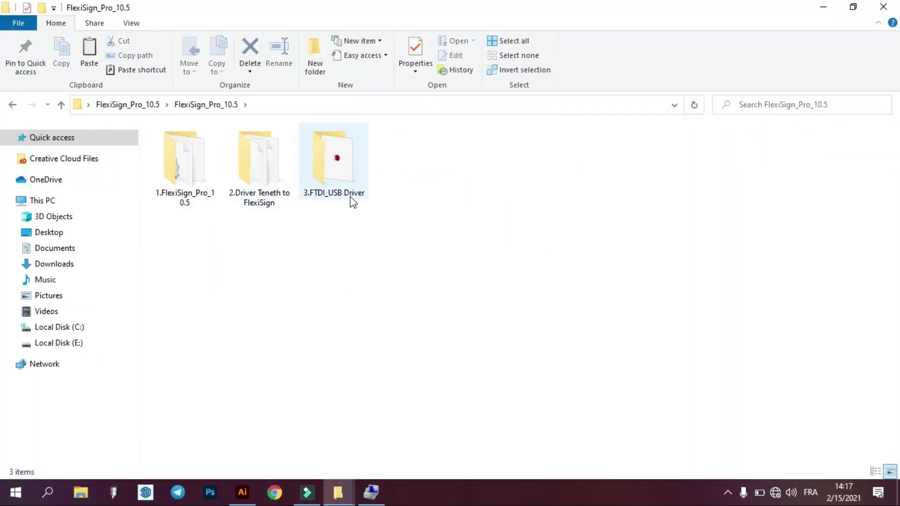
pyautogui.moveTo(465, 251); pyautogui.dragTo(148, 142)
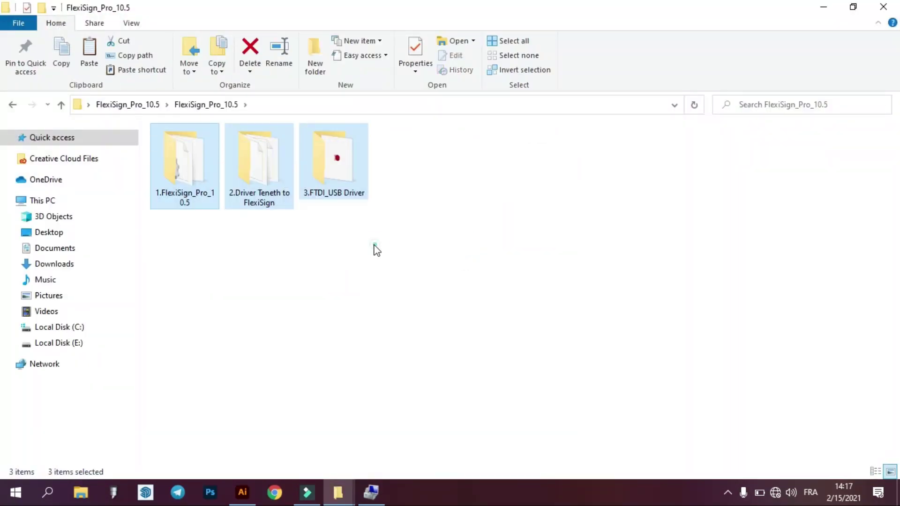
pyautogui.click(394, 244)
pyautogui.click(884, 8)
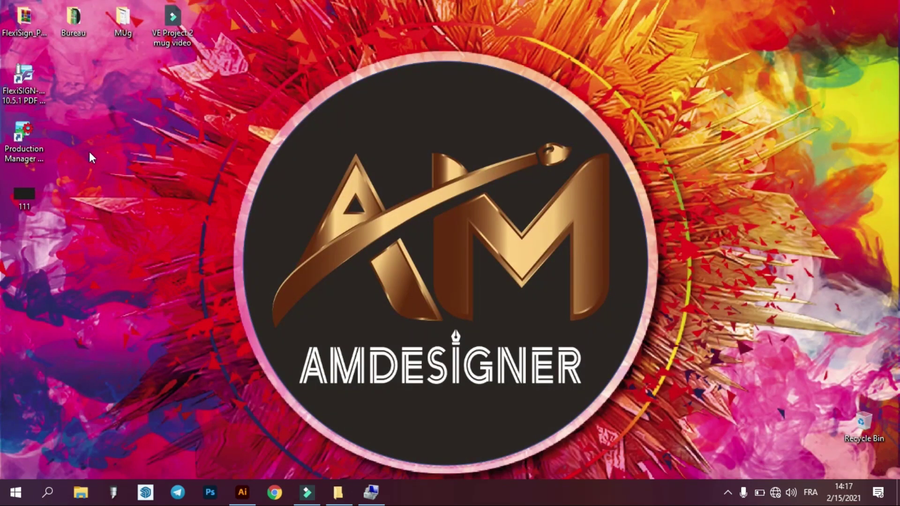
# Reopen the FlexiSign_Pro_10.5 folder from the desktop, view its subfolder and WinRAR archive, and close it.
pyautogui.moveTo(62, 6); pyautogui.dragTo(93, 229)
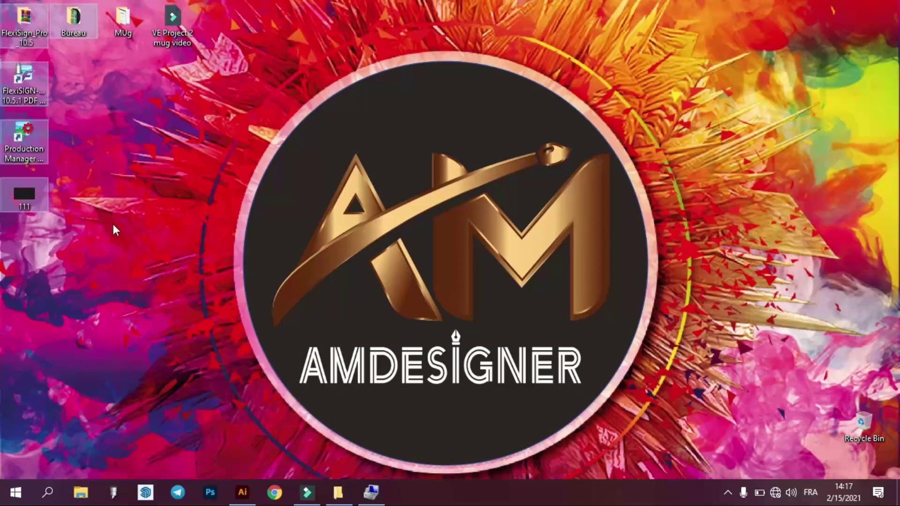
pyautogui.click(111, 213)
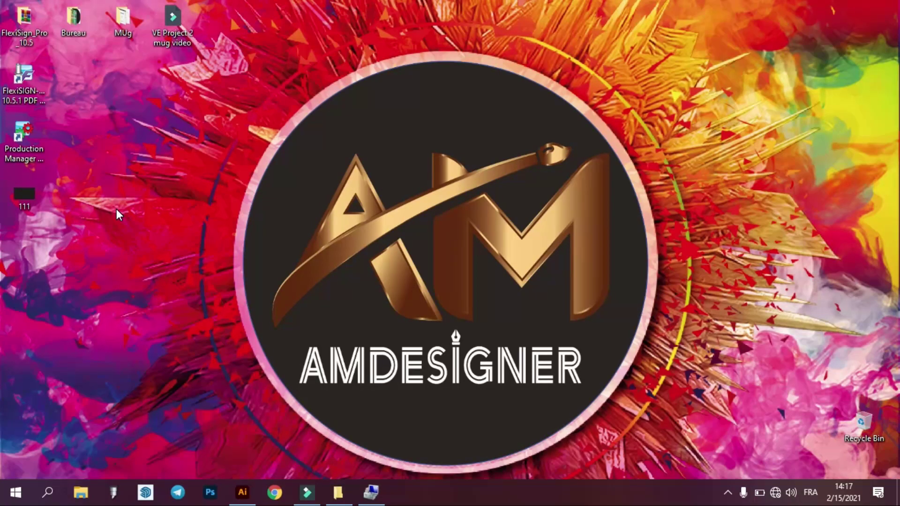
pyautogui.doubleClick(32, 35)
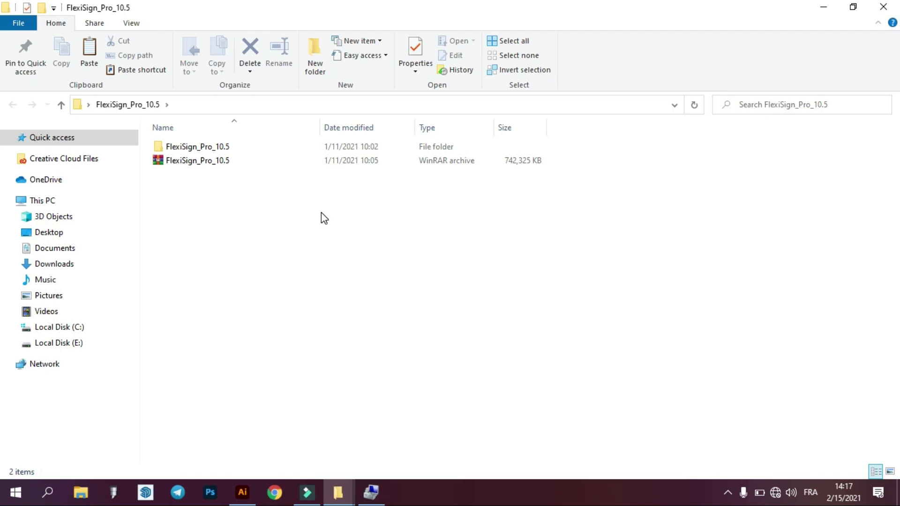
pyautogui.click(280, 226)
pyautogui.click(884, 7)
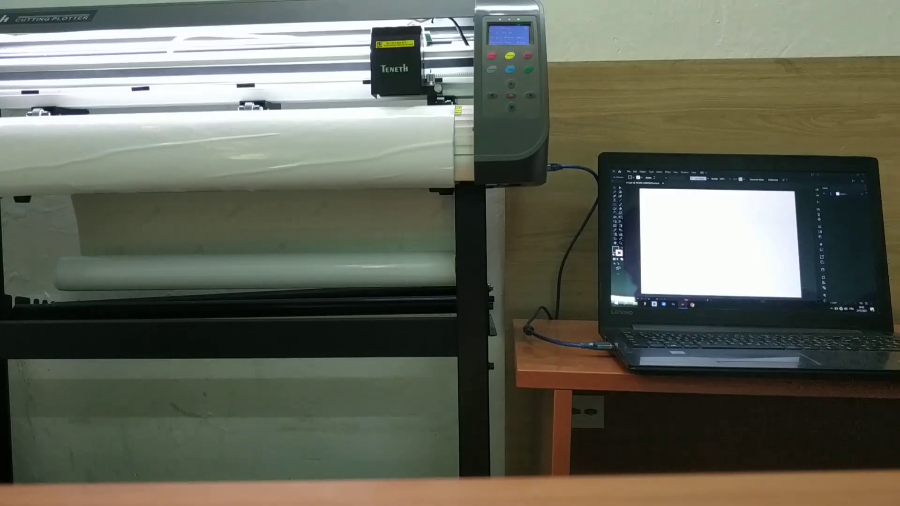